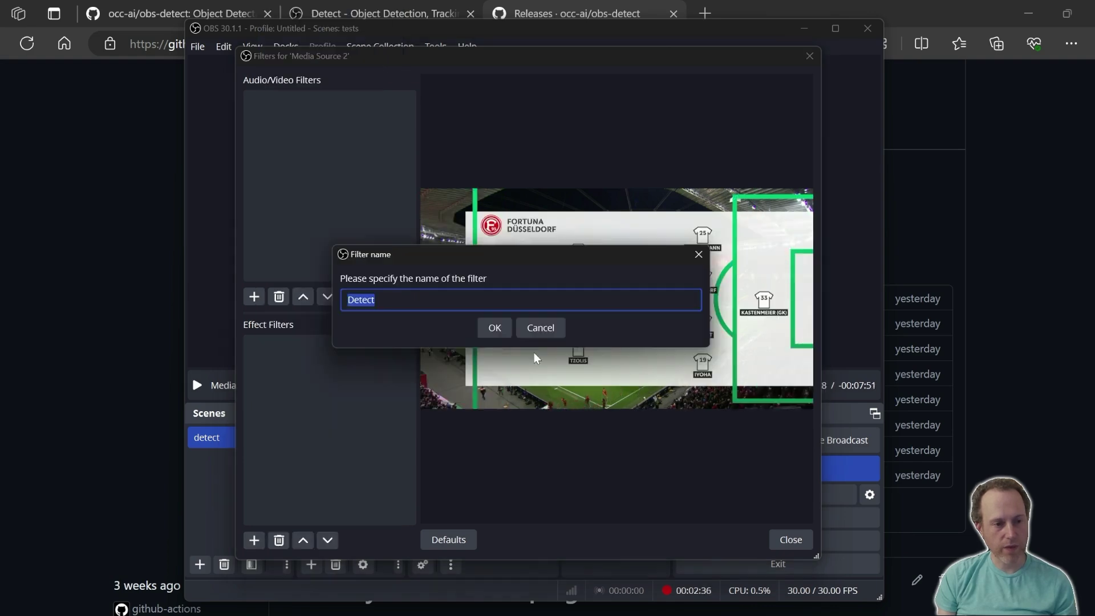
Confirm the default name 'Detect' to add the Detect filter.
left_click(494, 326)
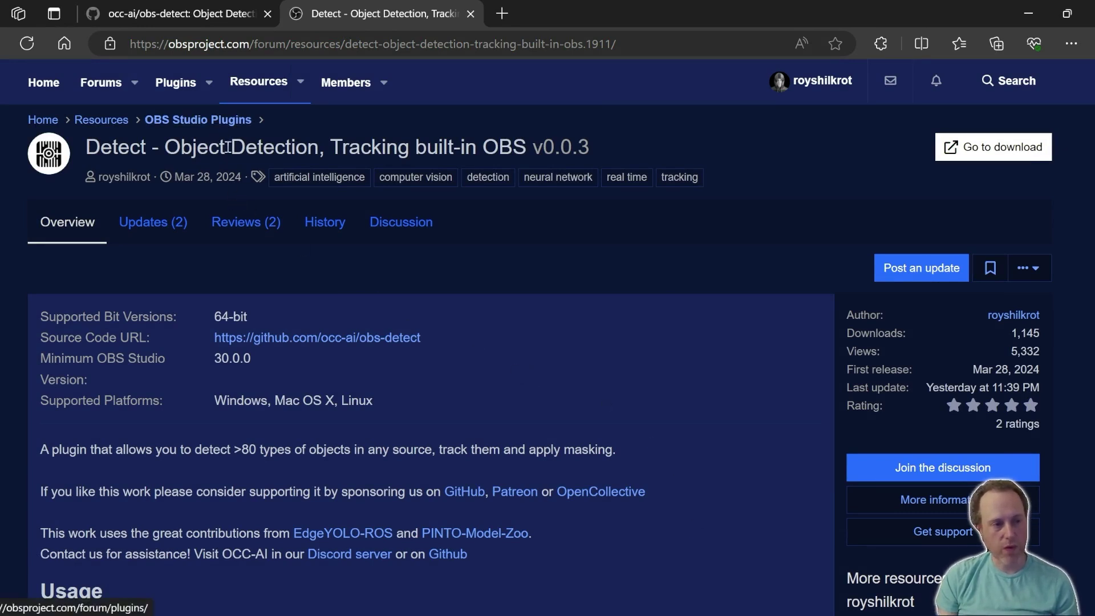
Go from the Detect forum page to the obs-detect GitHub releases and find the v0.0.3 assets.
left_click(213, 18)
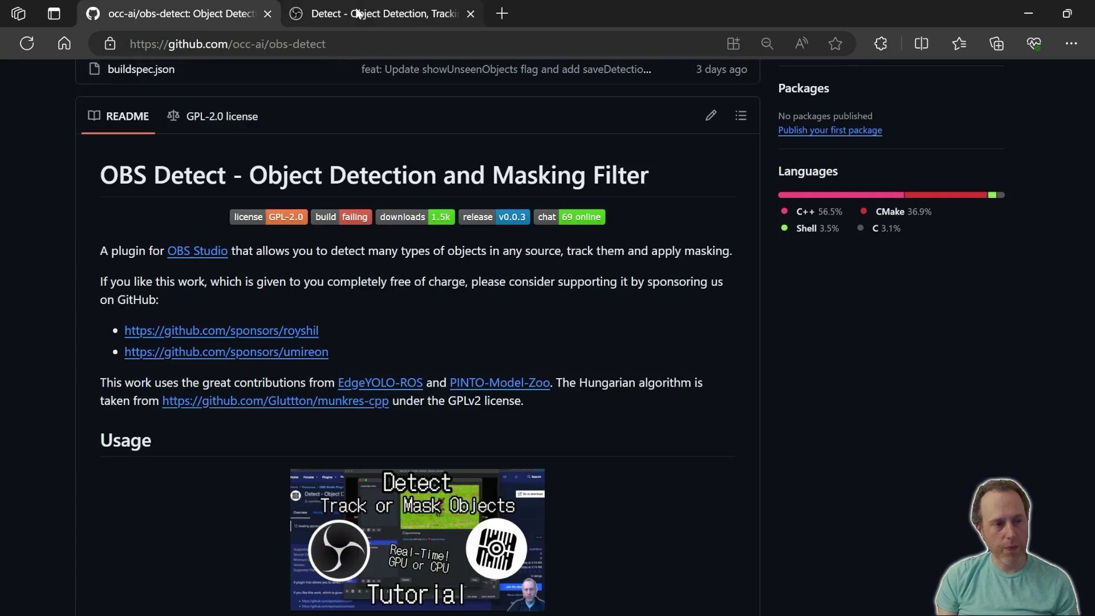
key("ctrl+Tab")
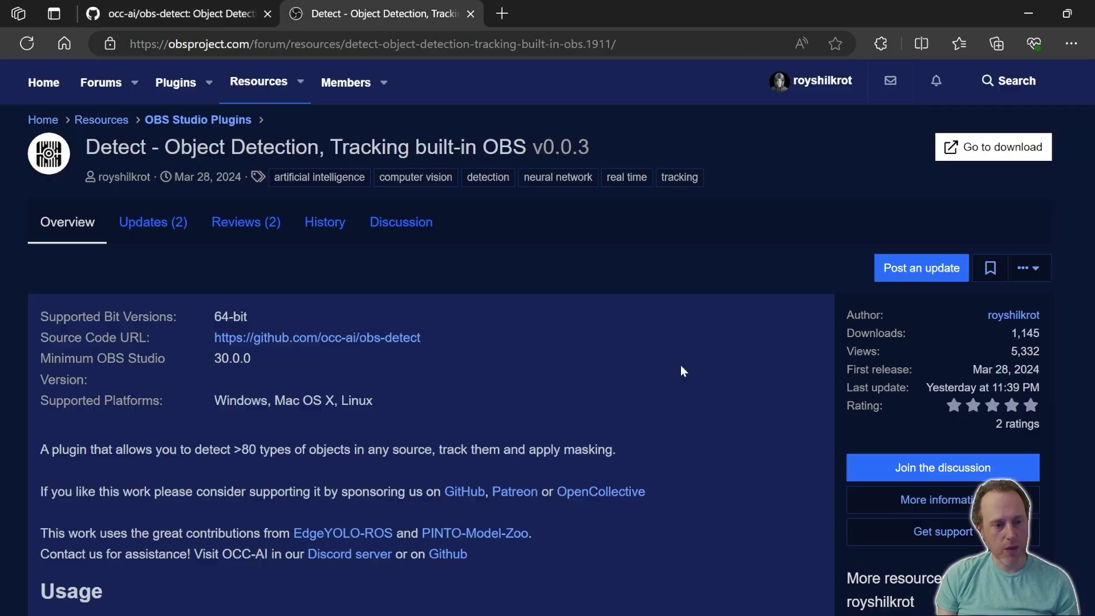
left_click(999, 151)
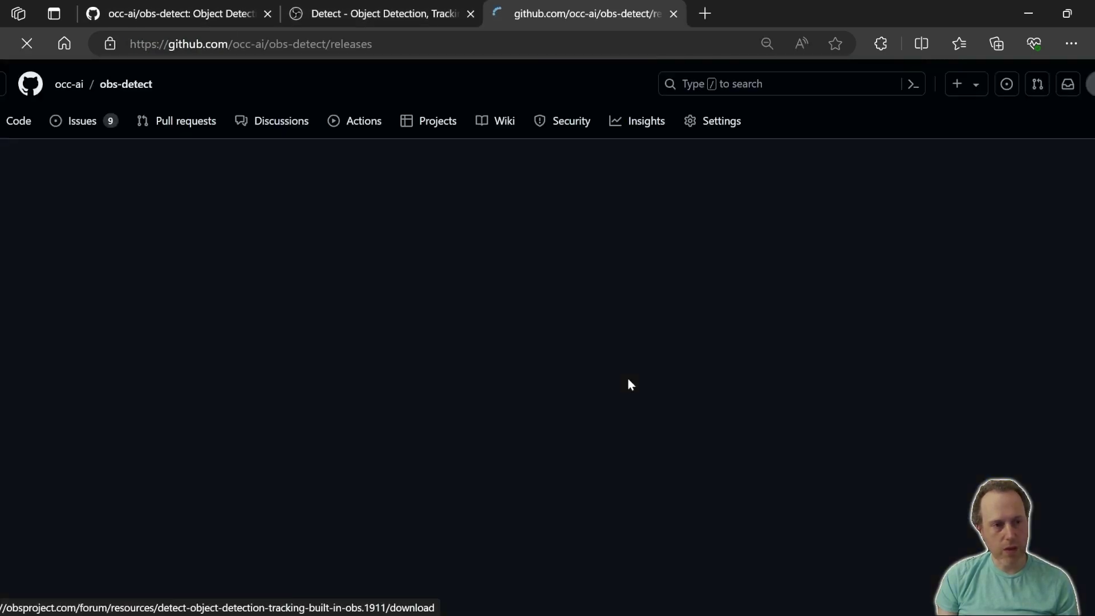
scroll(584, 381, "down", 12)
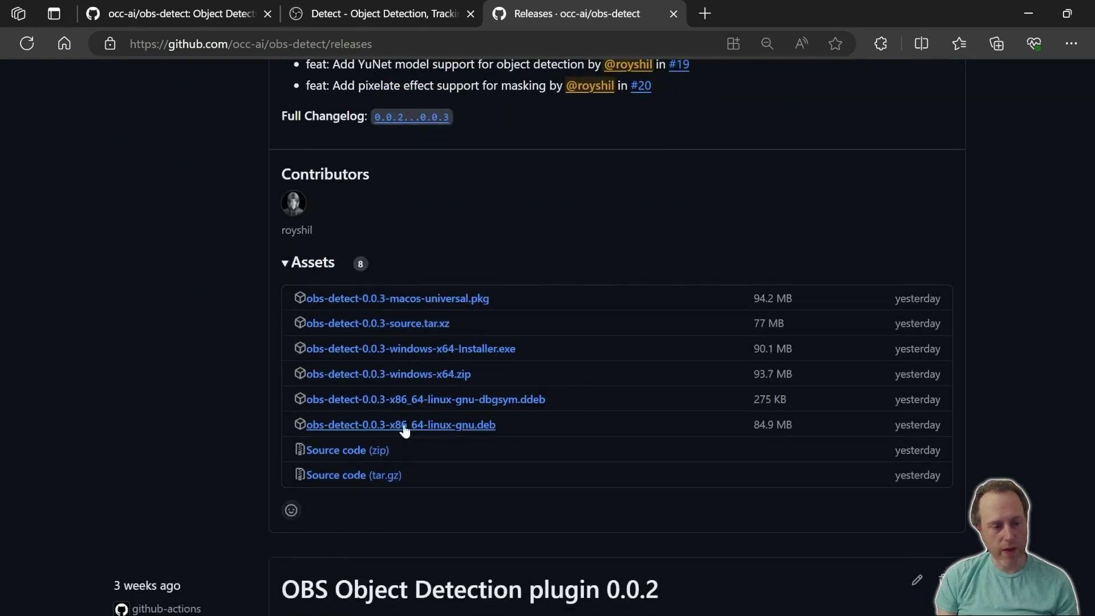
Download obs-detect-0.0.3-windows-x64-Installer.exe and install it into the default C:\Program Files\obs-studio folder.
left_click(401, 351)
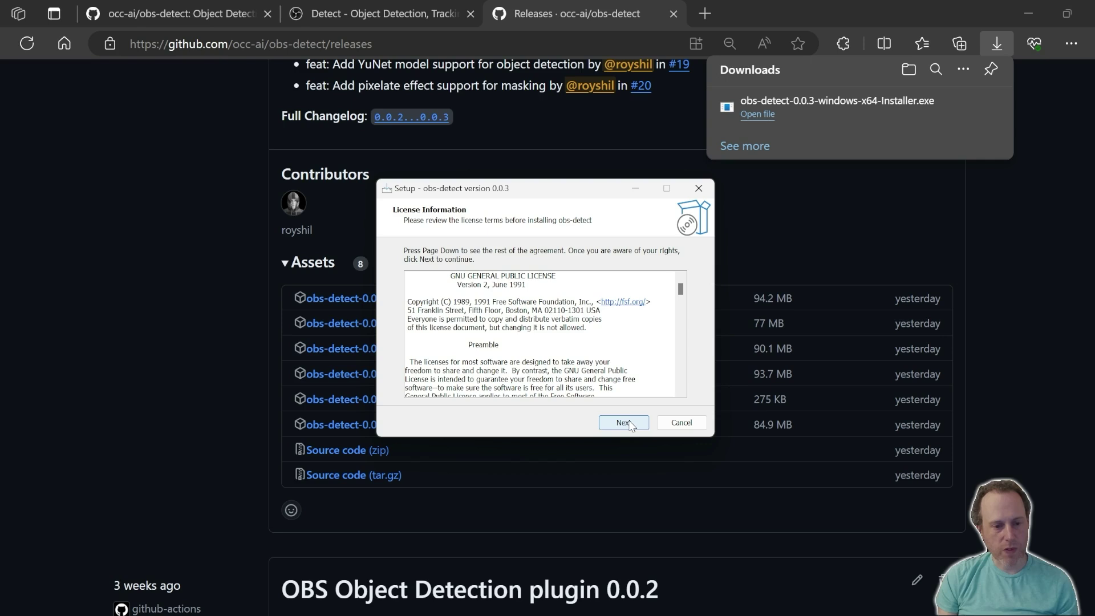
left_click(624, 423)
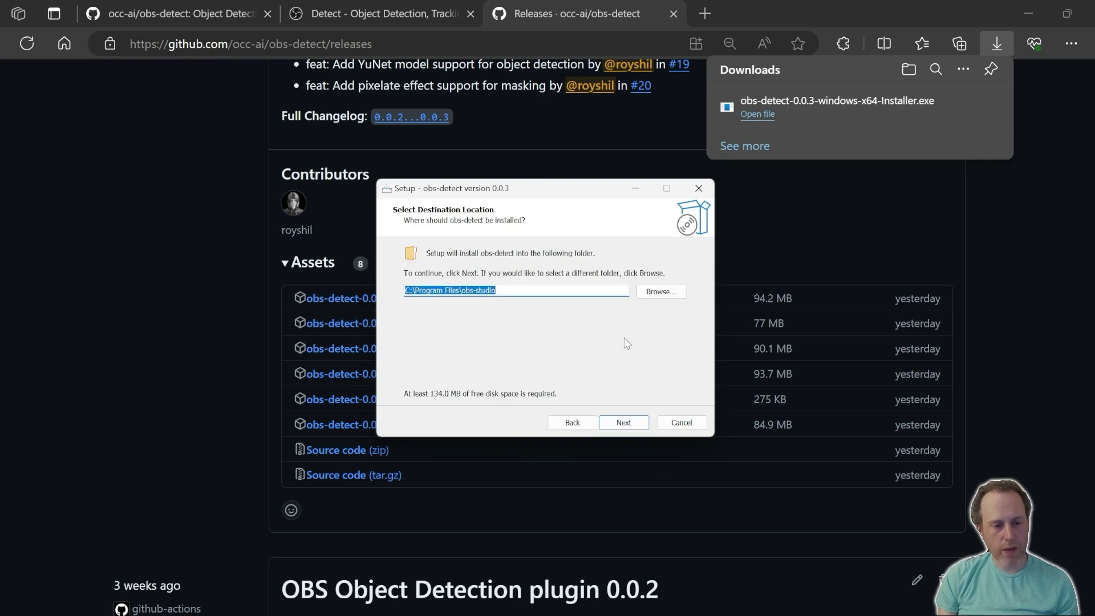
left_click(616, 425)
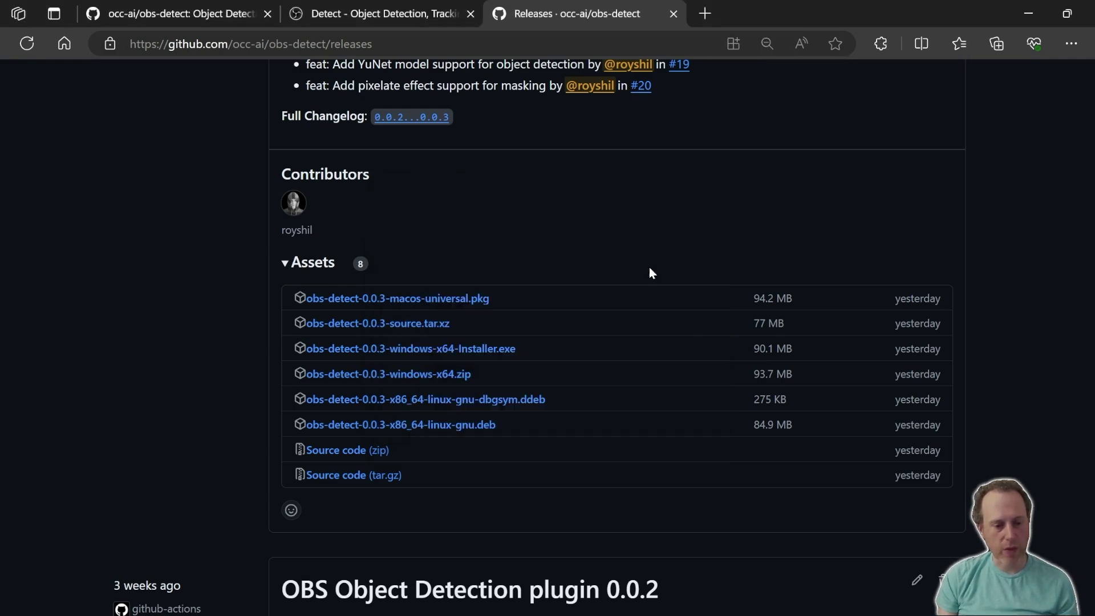
Return to OBS Studio and bring up the filters for Media Source 2.
key("alt+Tab")
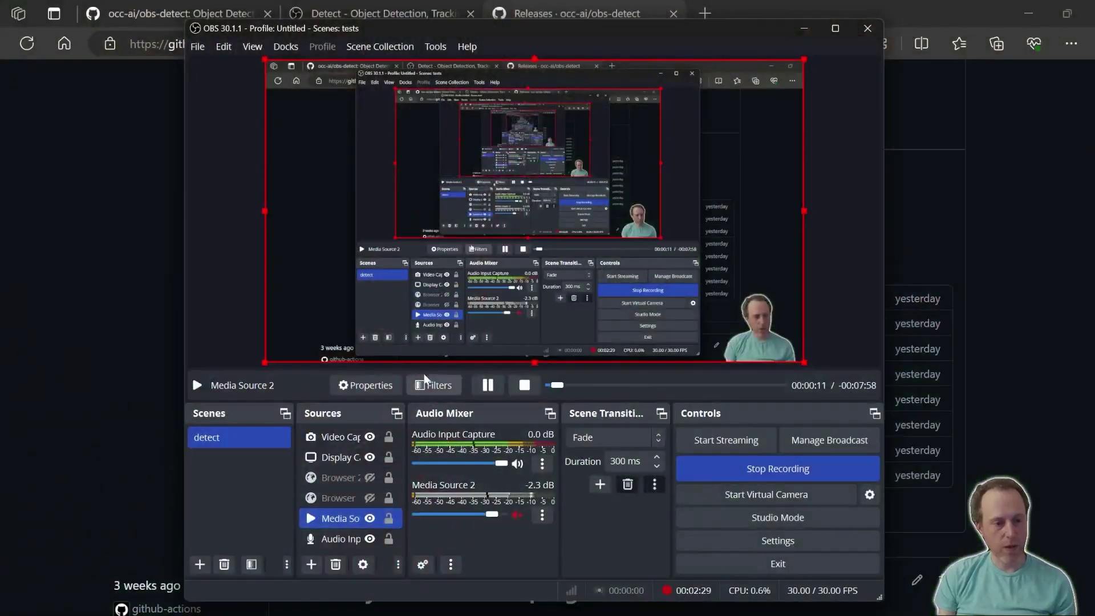
left_click(434, 385)
Add a Detect filter named 'Detect' to Media Source 2 and enlarge the preview.
left_click(254, 539)
left_click(292, 175)
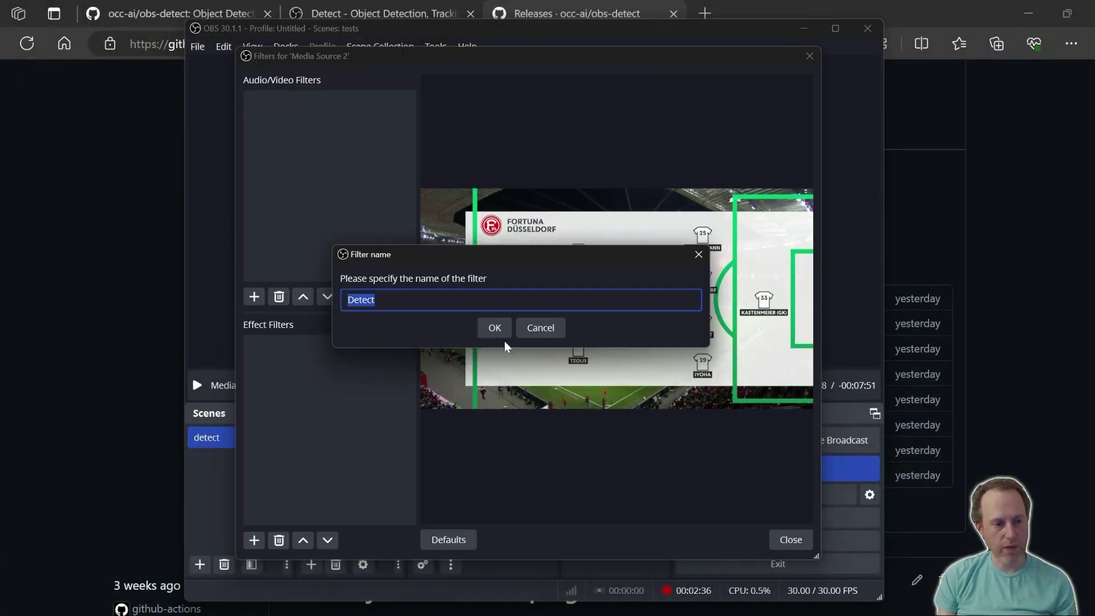
left_click(492, 330)
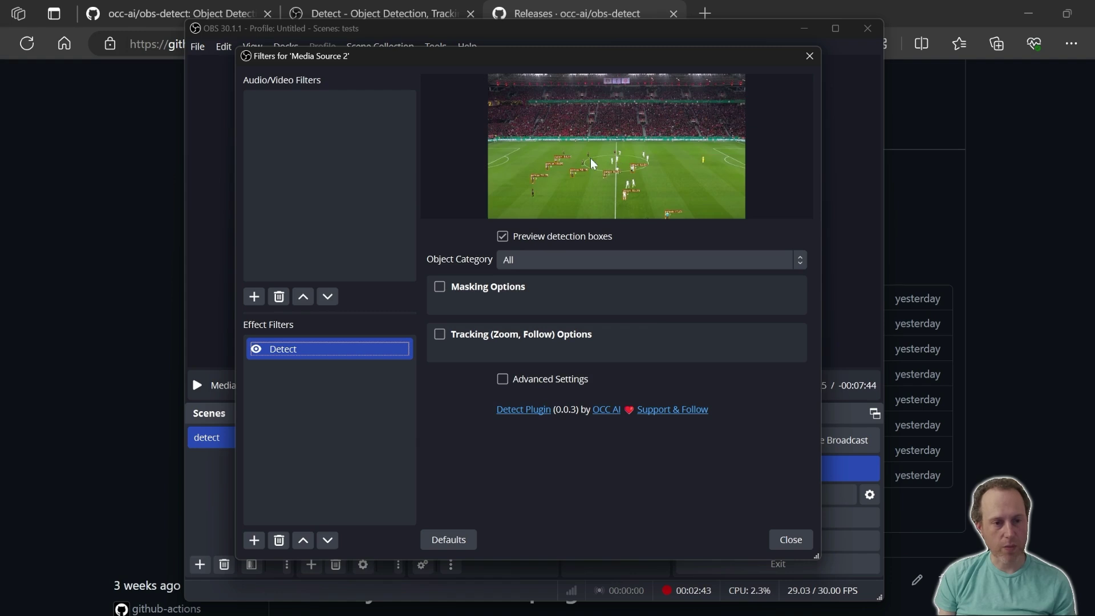
left_click_drag(588, 220, 570, 311)
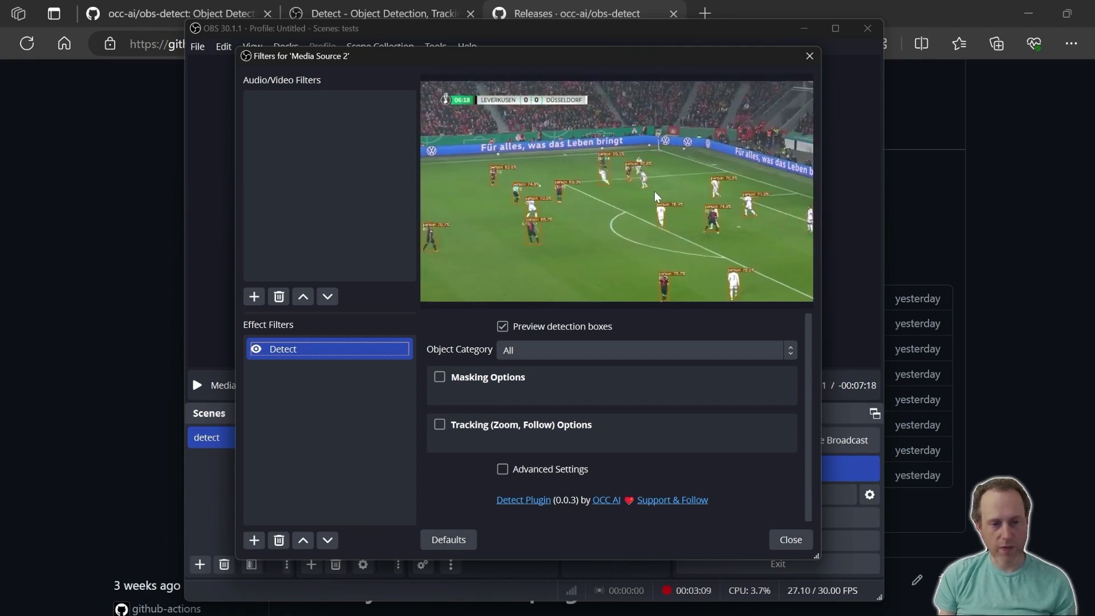
Turn on the Detect filter's Advanced Settings and review the crop, confidence and tracking options.
left_click(503, 469)
scroll(462, 457, "down", 5)
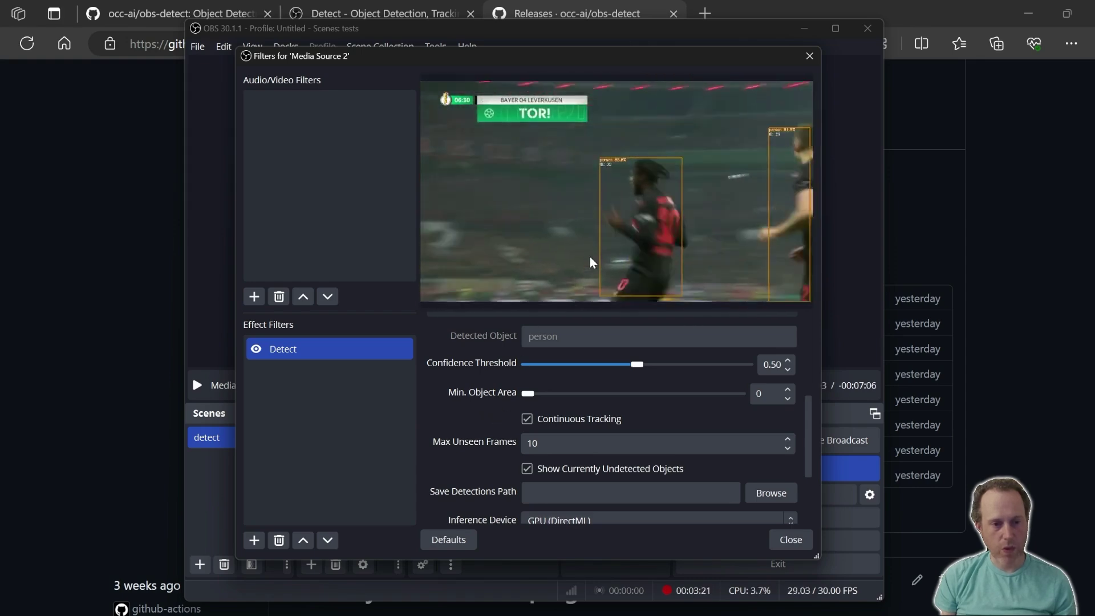
scroll(485, 464, "up", 5)
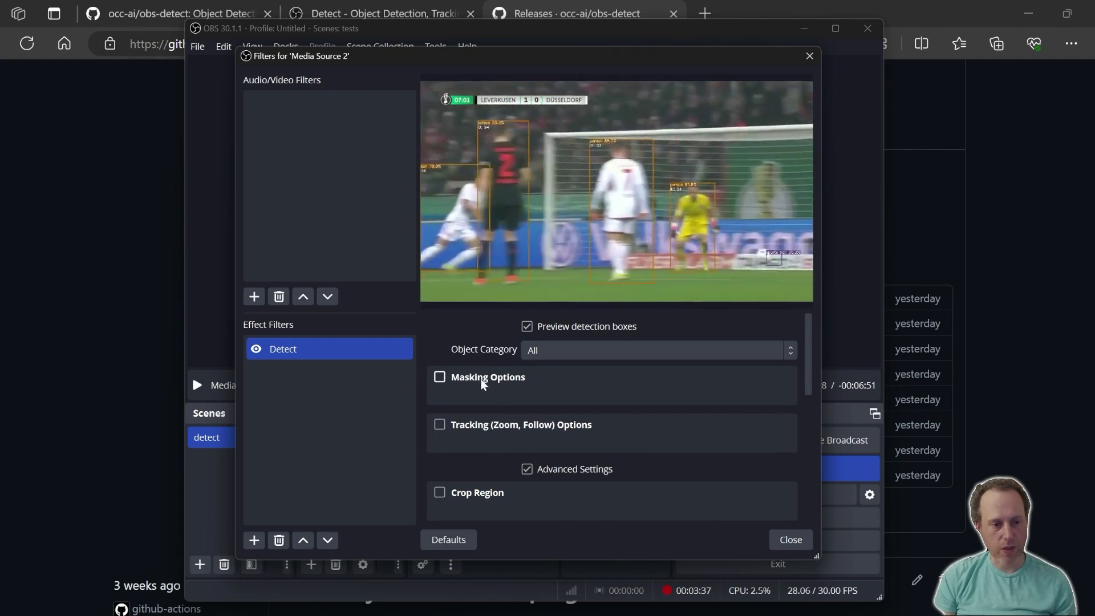
Enable Blur masking on detected players with Blur/Pixelate Size 17 and Dilation 13.
left_click(481, 378)
left_click(509, 406)
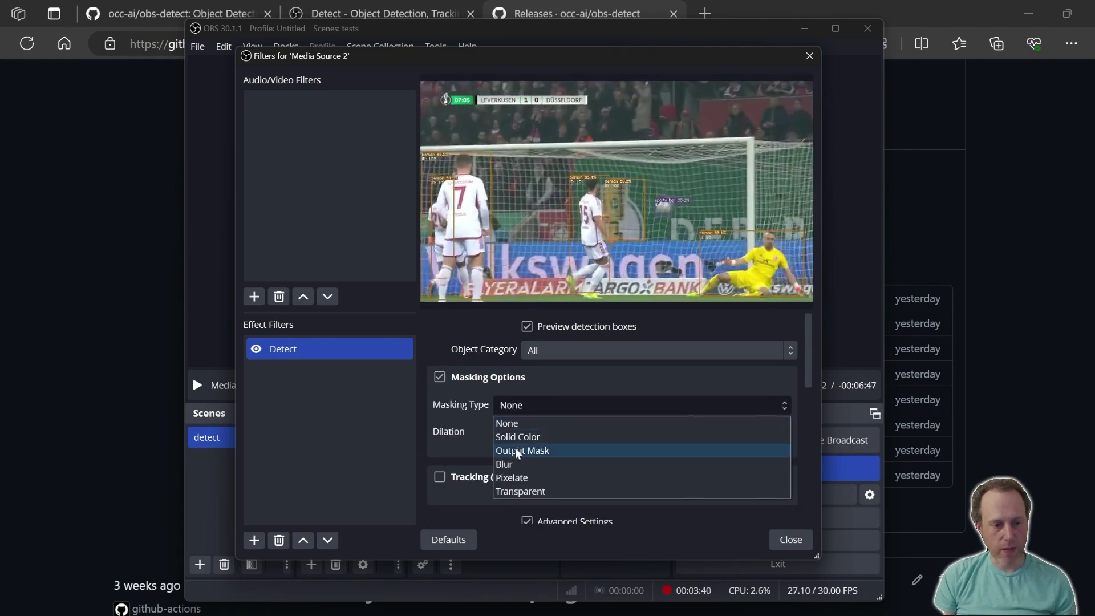
left_click(519, 463)
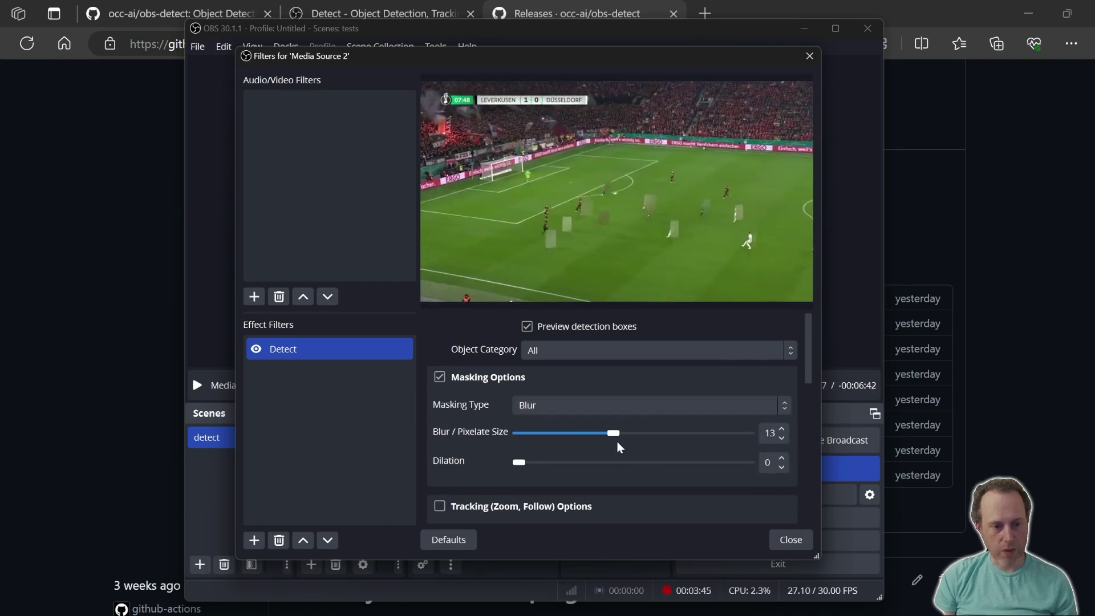
left_click_drag(625, 443, 651, 440)
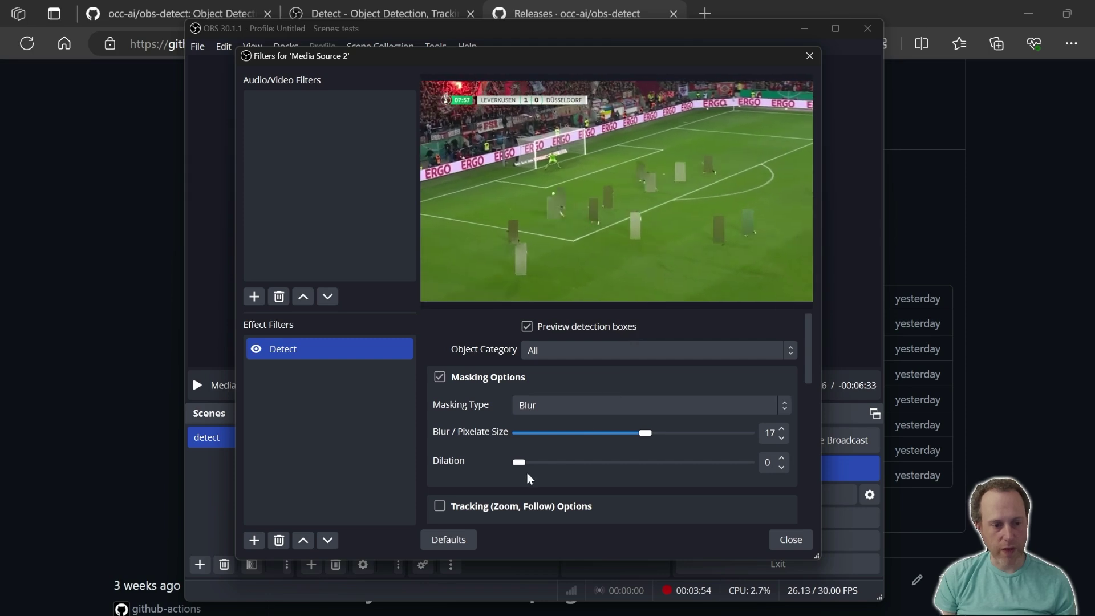
left_click_drag(519, 460, 665, 470)
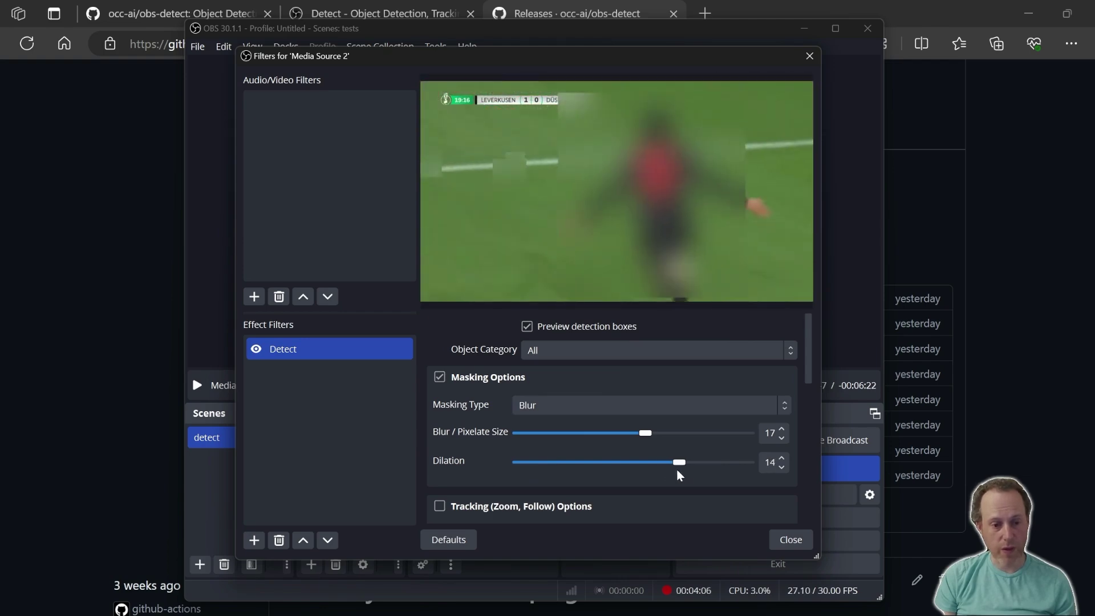
Try coarser Pixelate masking and Transparent masking, then return the Masking Type to Blur.
left_click(616, 405)
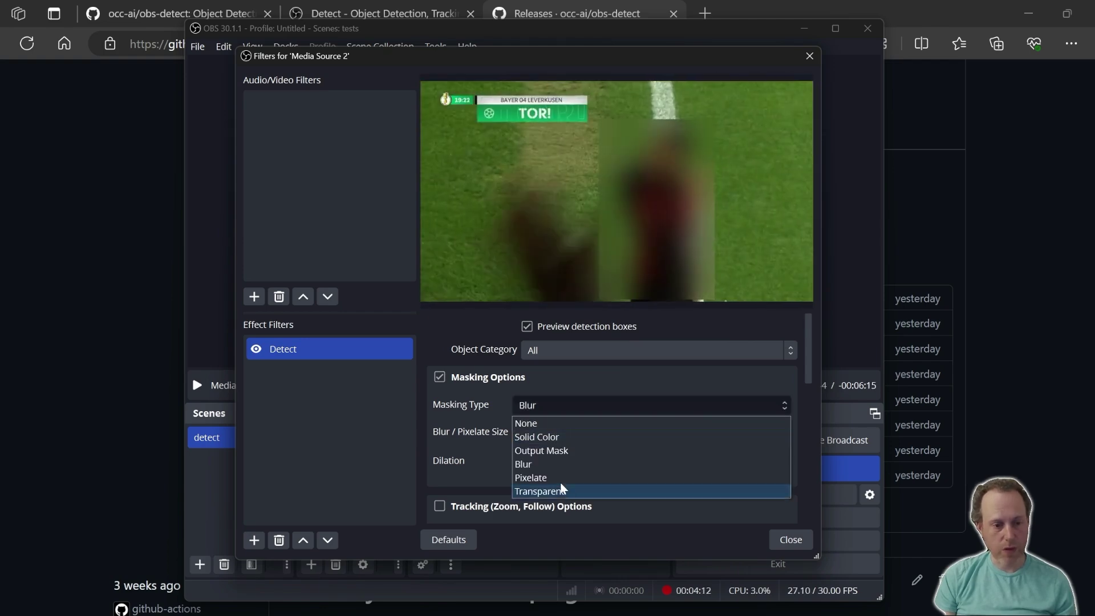
left_click(556, 475)
left_click_drag(644, 435, 703, 436)
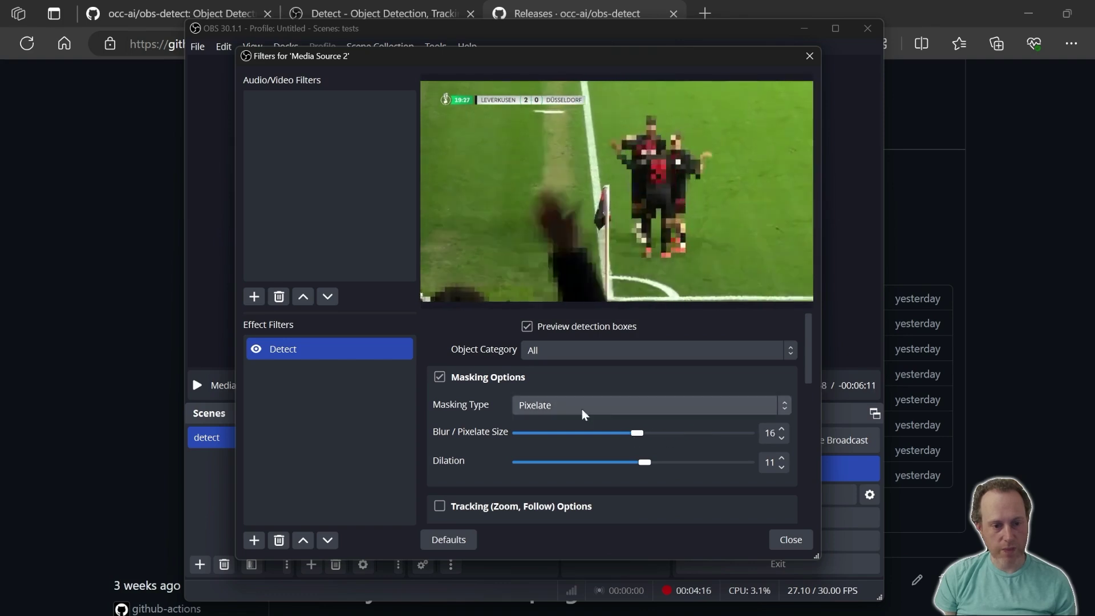
left_click(582, 409)
left_click(552, 491)
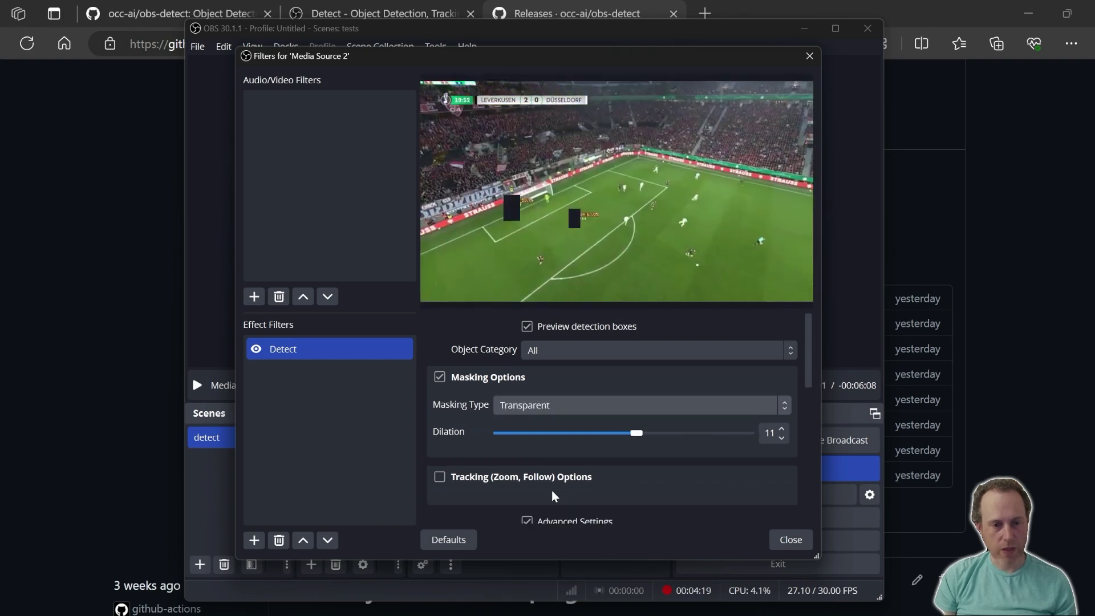
left_click(543, 403)
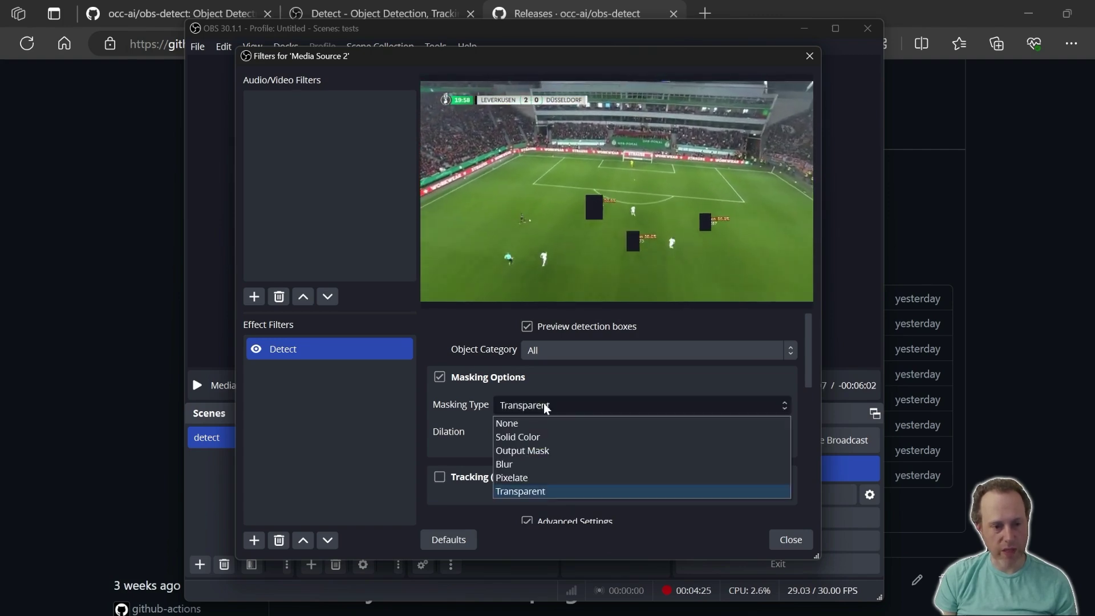
left_click(513, 464)
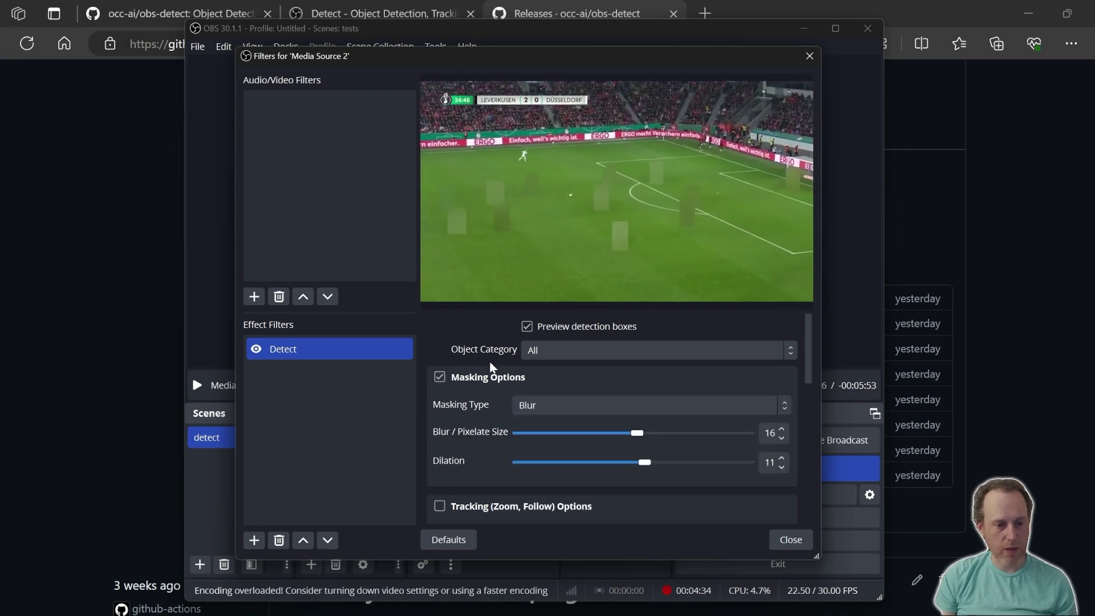
Show the list of detection models in the Detect filter's Model dropdown.
scroll(486, 360, "down", 3)
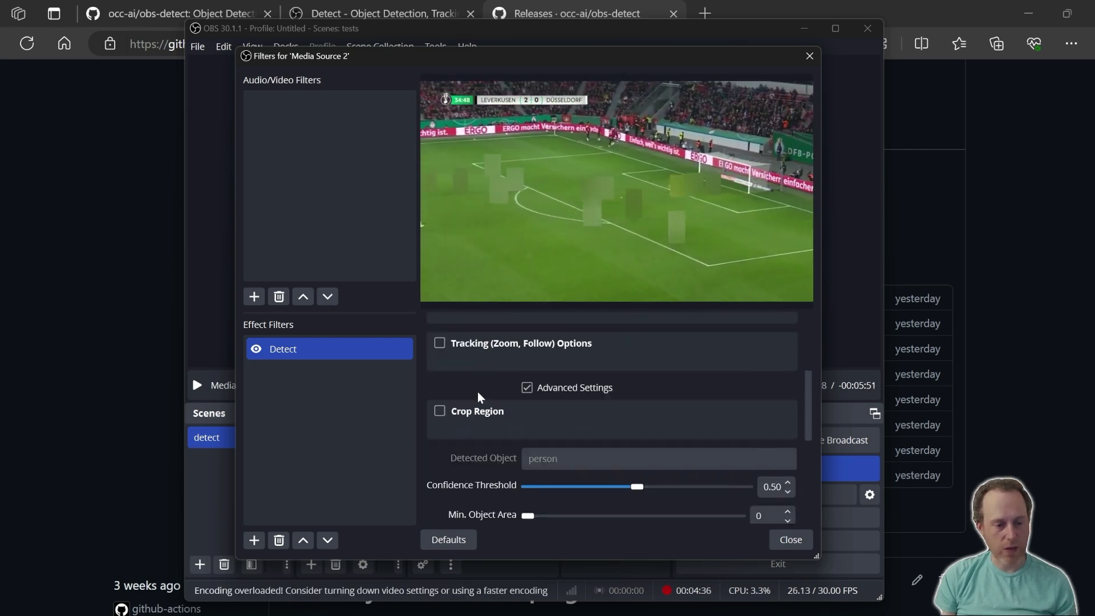
scroll(485, 392, "down", 5)
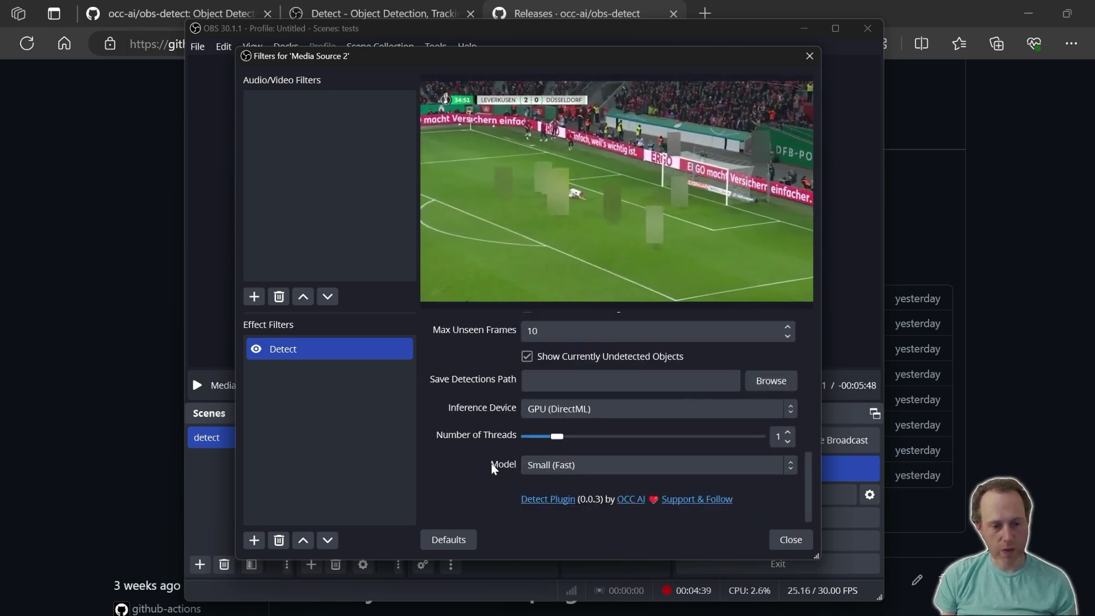
left_click(575, 464)
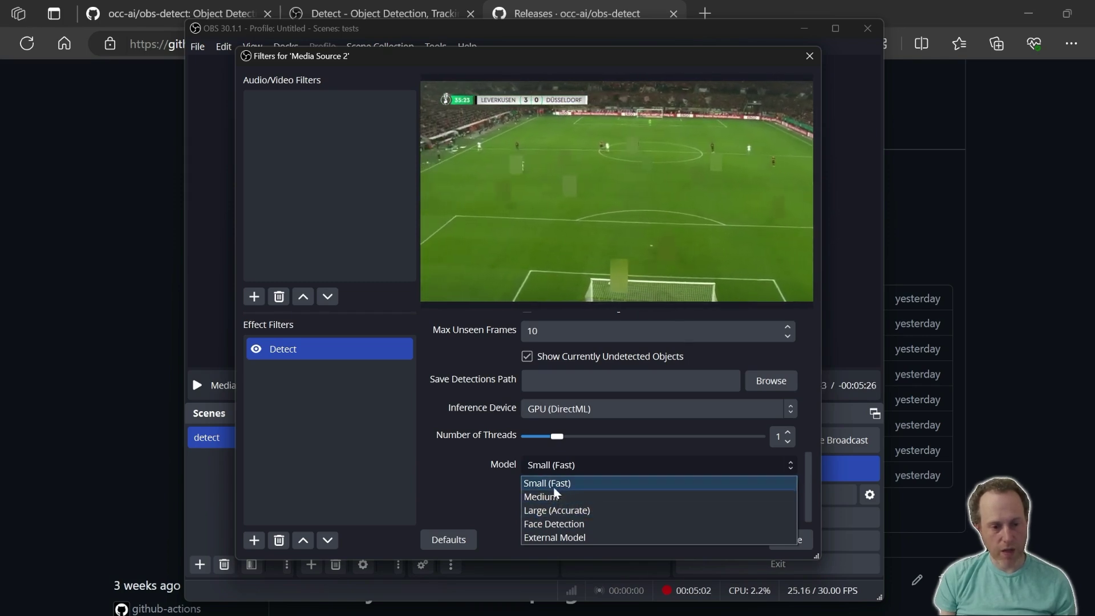
Choose the Face Detection model and adjust the Confidence Threshold to 0.50.
left_click(588, 523)
scroll(504, 467, "up", 3)
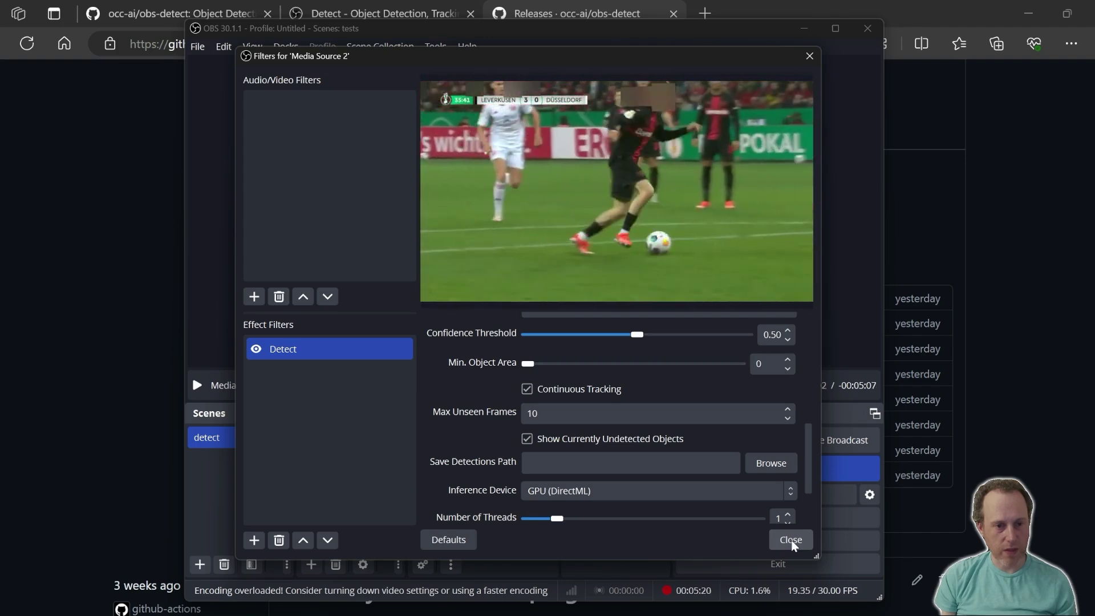
scroll(480, 453, "up", 1)
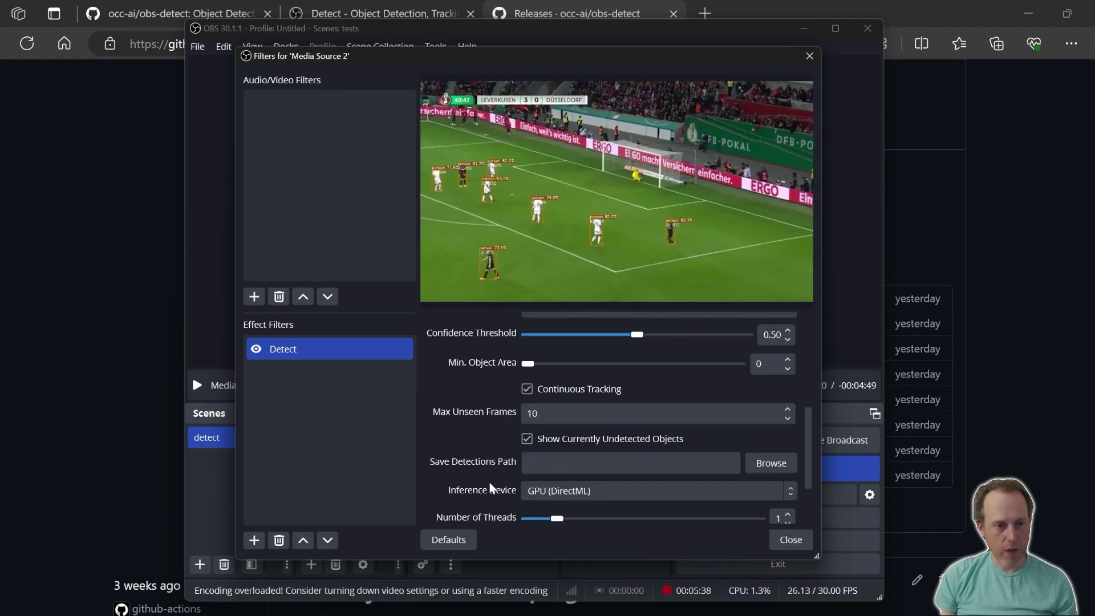
scroll(491, 487, "up", 2)
scroll(485, 480, "up", 1)
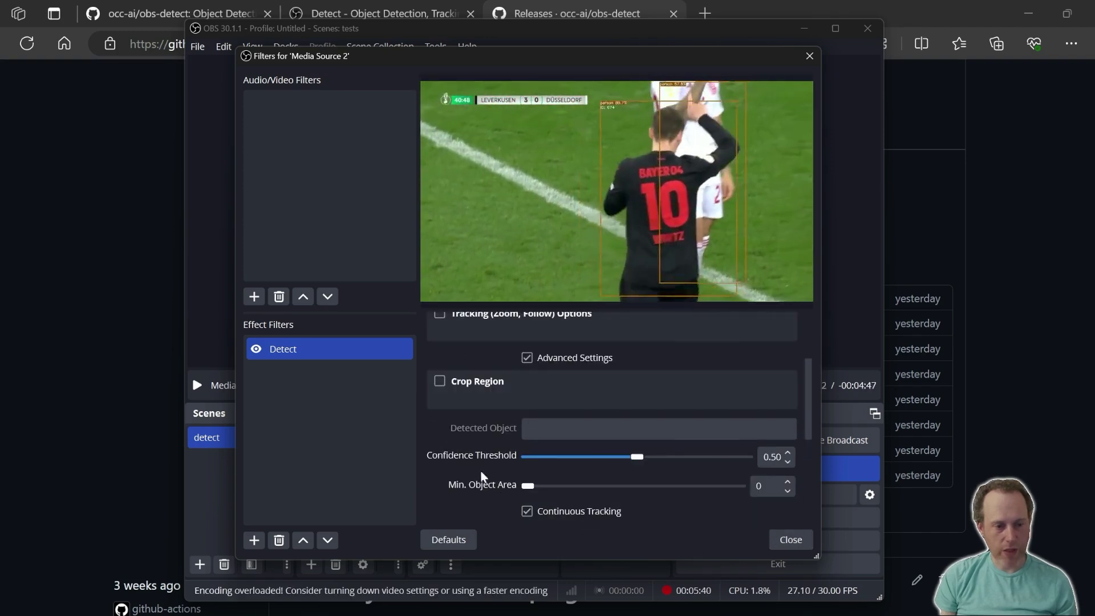
left_click_drag(639, 456, 561, 459)
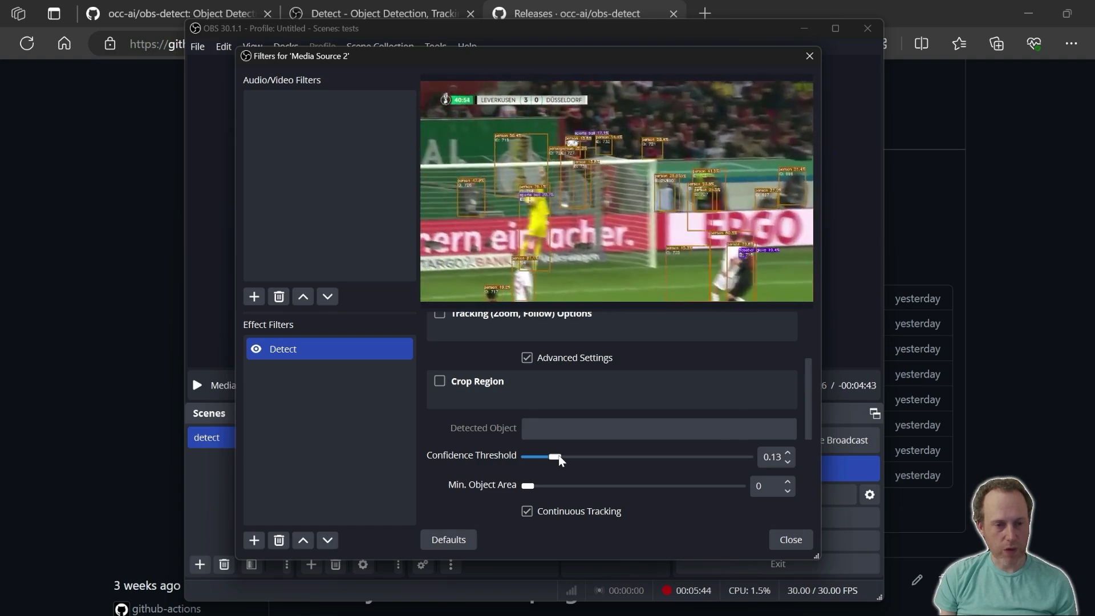
left_click_drag(559, 457, 593, 461)
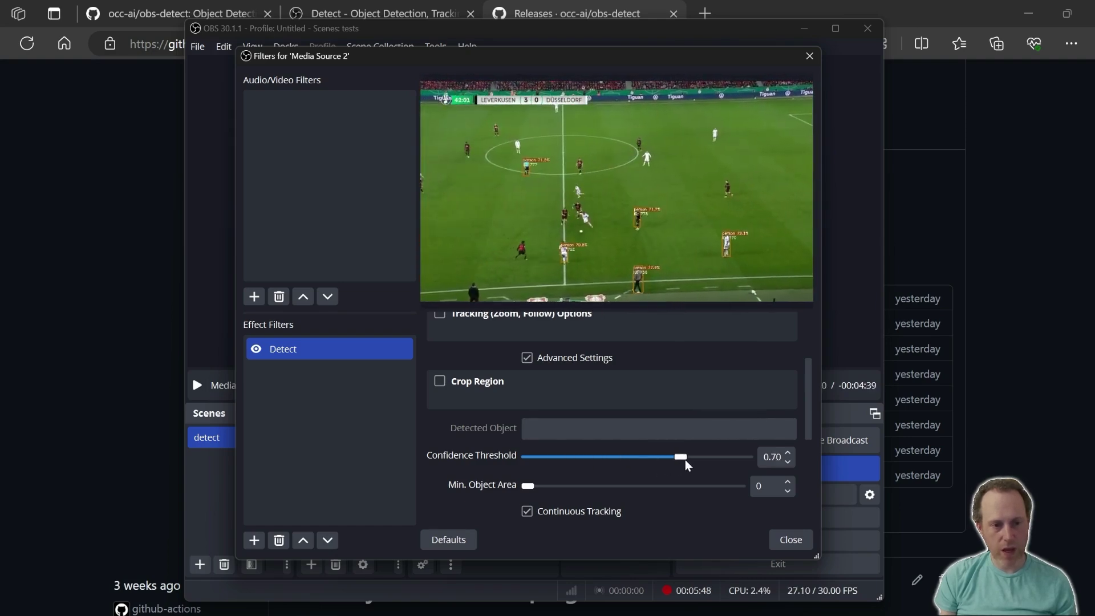
left_click_drag(686, 460, 639, 458)
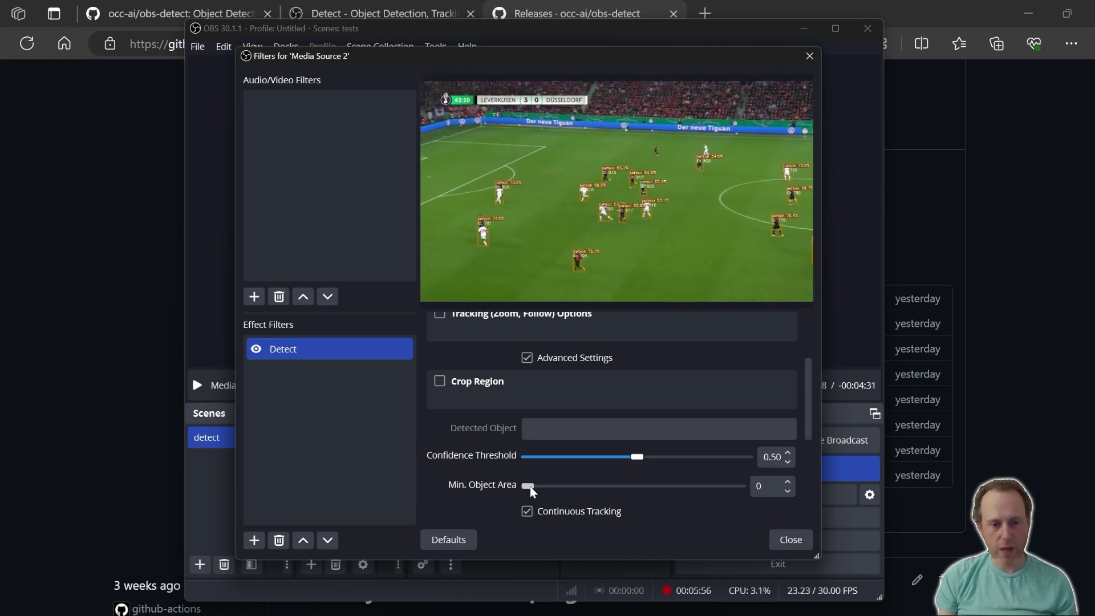
Leave Min. Object Area at 0 and keep the Inference Device on GPU (DirectML).
mouse_move(529, 486)
left_mouse_down()
mouse_move(635, 491)
mouse_move(514, 491)
left_mouse_up()
scroll(482, 451, "down", 5)
left_click(579, 452)
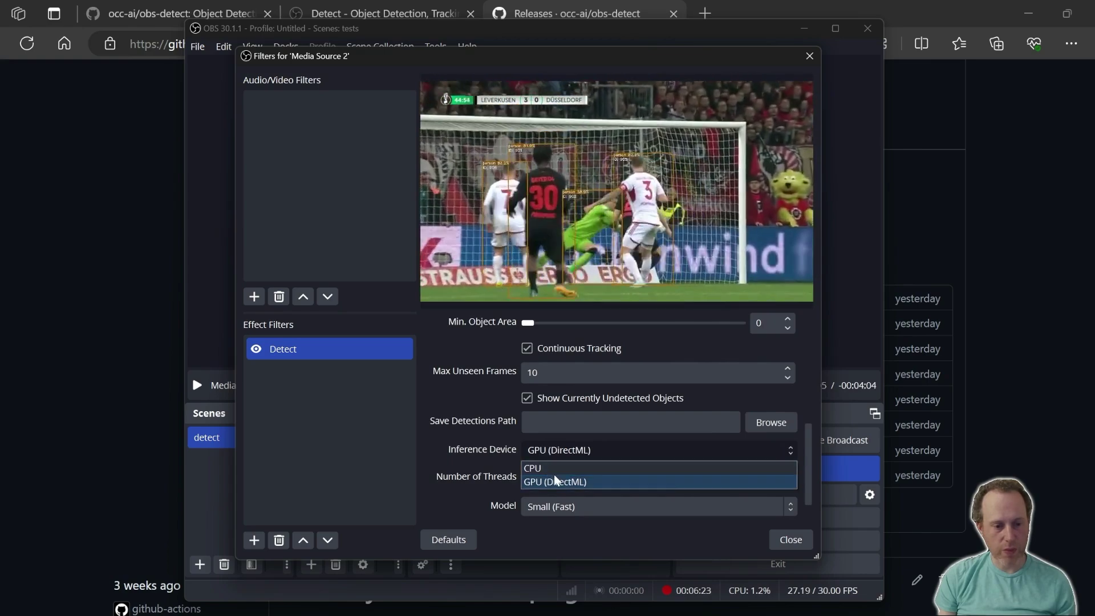
left_click(597, 484)
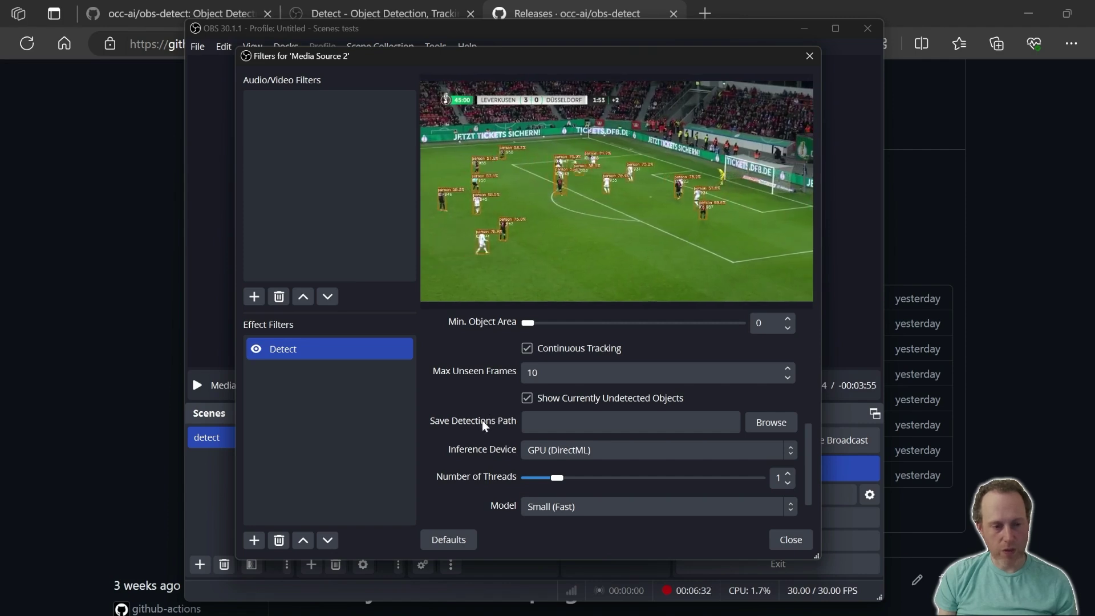
Set the Save Detections Path to Downloads/detections.json, then switch to VS Code to view it.
scroll(487, 425, "up", 3)
scroll(488, 426, "down", 3)
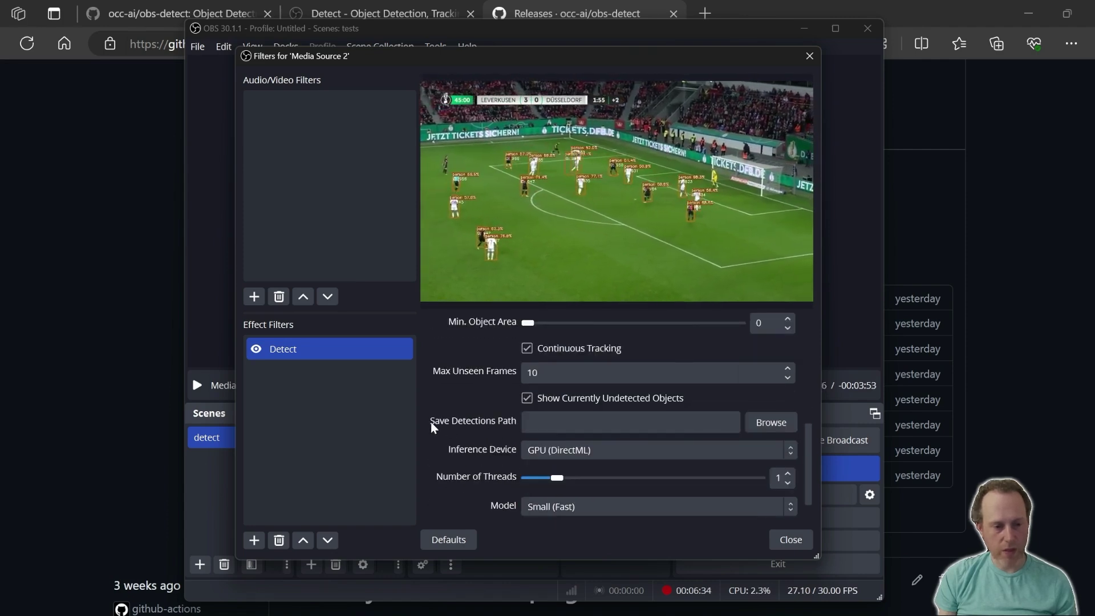
left_click(560, 428)
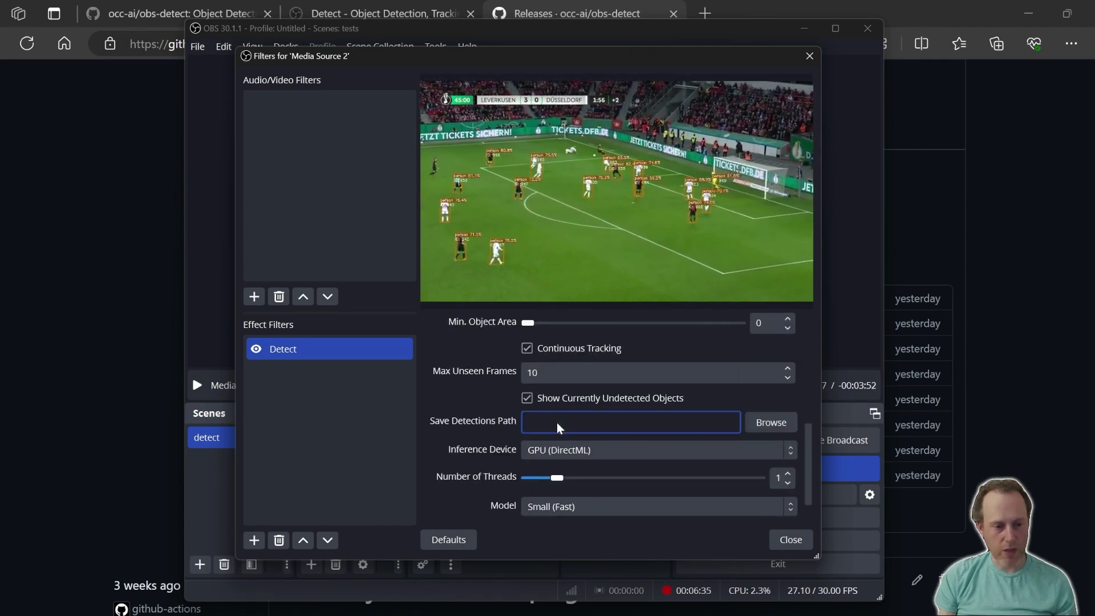
left_click(749, 428)
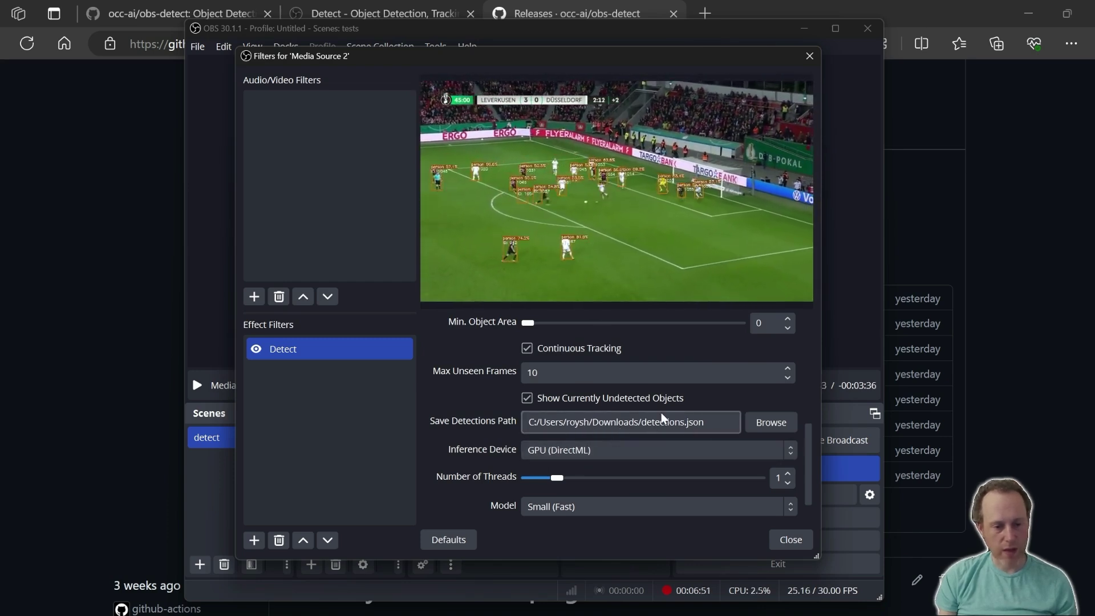
key("alt+Tab")
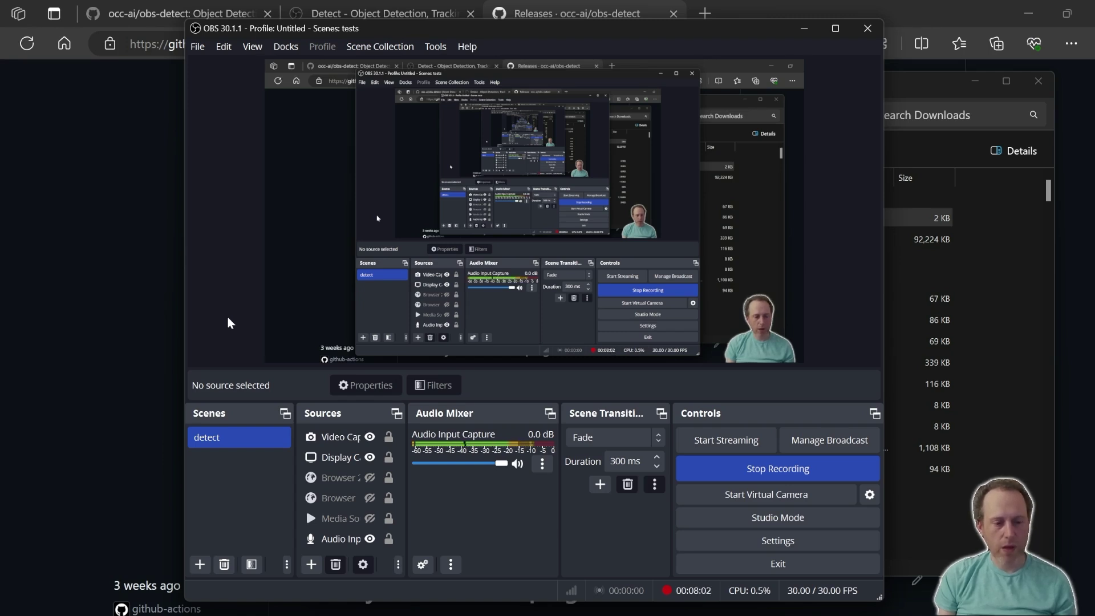
Open the Detect filter settings for the Browser 2 highway source.
left_click(338, 477)
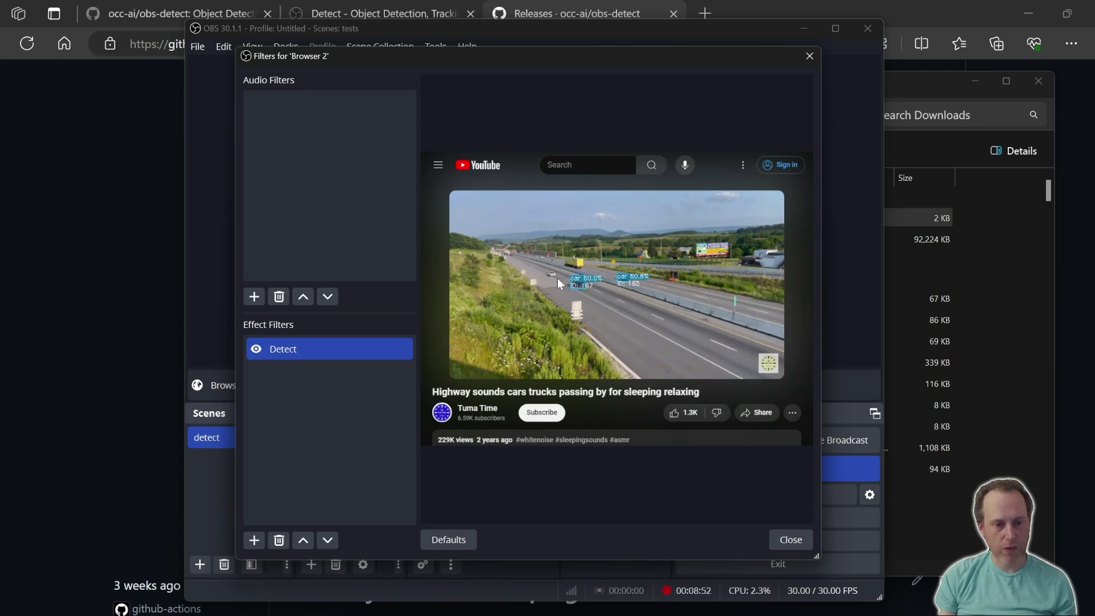
left_click(351, 355)
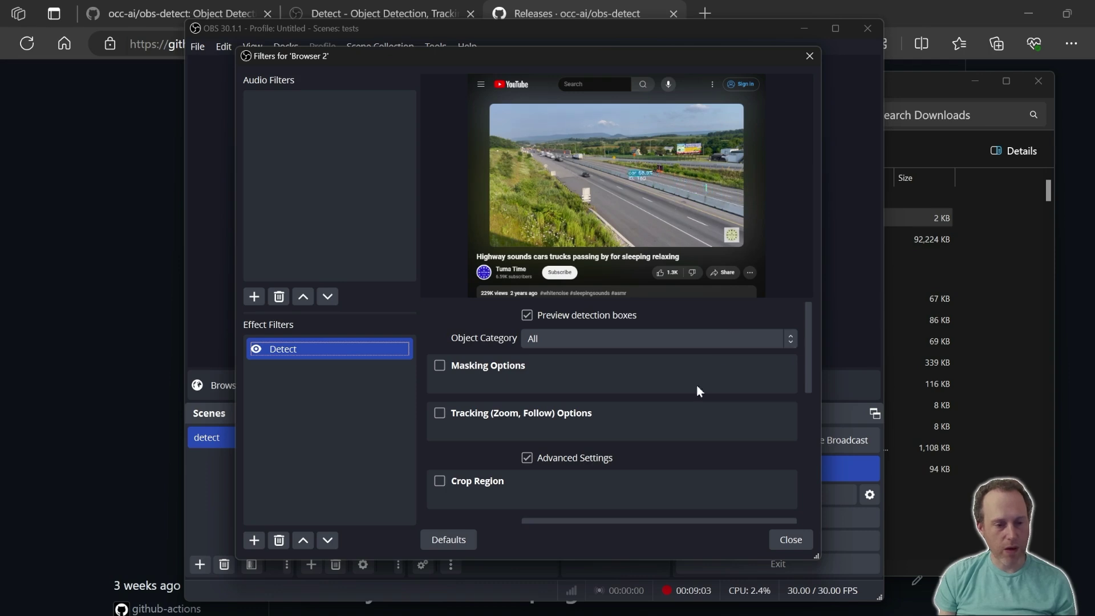
Reveal the advanced detection settings and enable Crop Region.
scroll(513, 418, "down", 1)
left_click(557, 417)
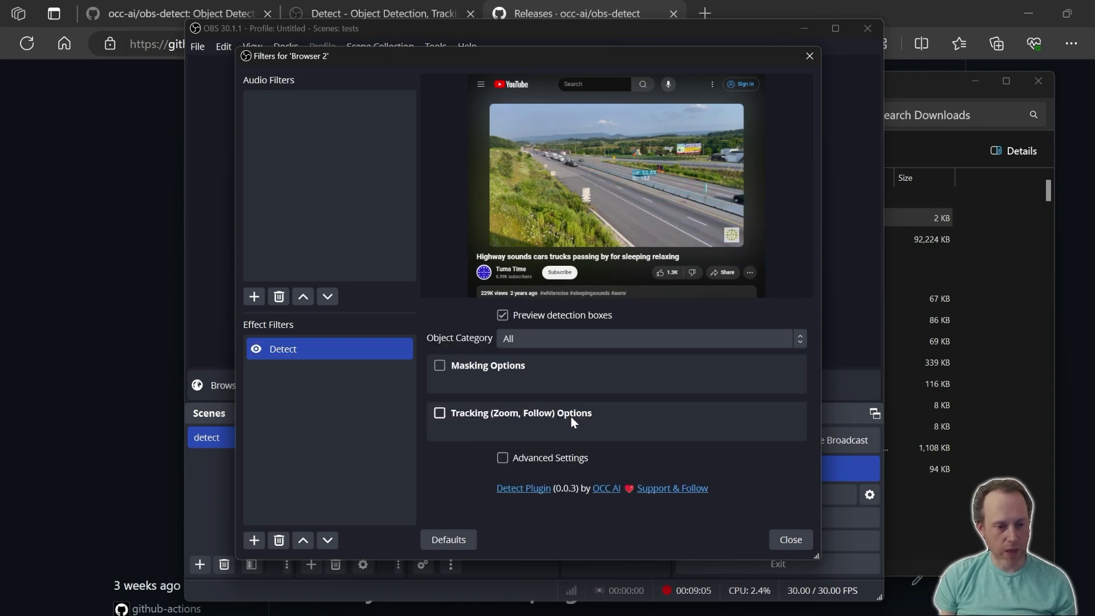
left_click(567, 457)
scroll(479, 456, "down", 2)
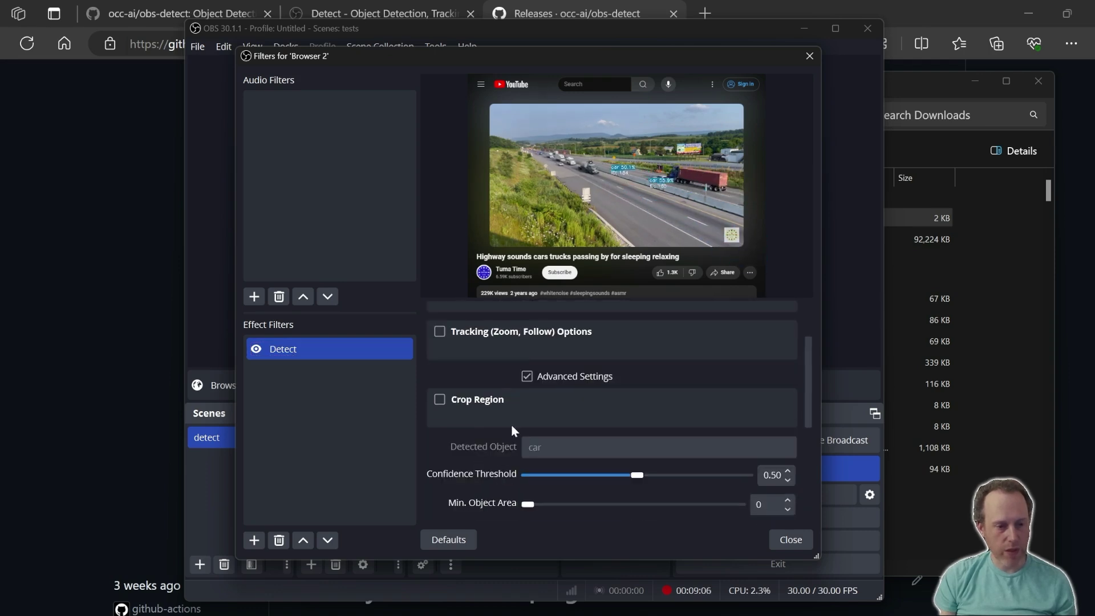
left_click(483, 402)
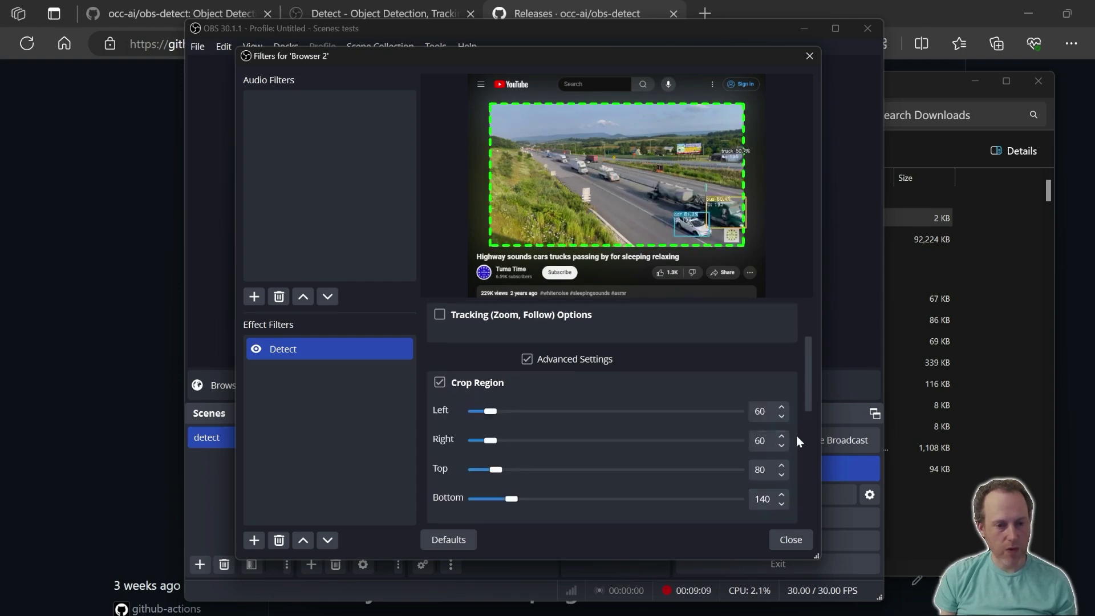
Set crop margins to left 60, right 60, top 80, bottom 140 and enlarge the preview.
left_click(765, 411)
scroll(768, 411, "down", 2)
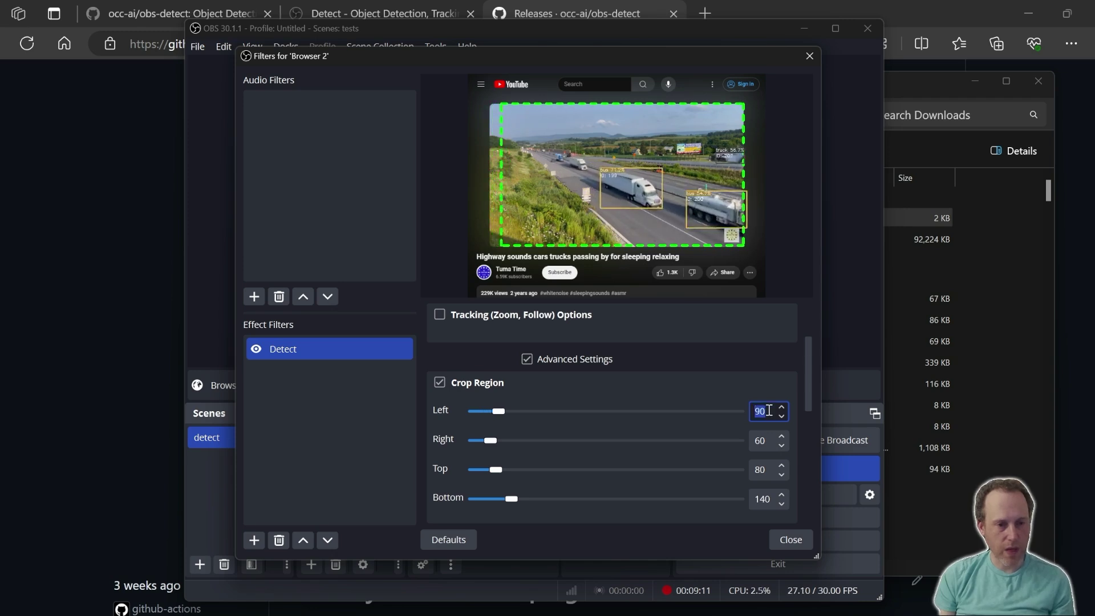
scroll(767, 411, "up", 2)
left_click(767, 440)
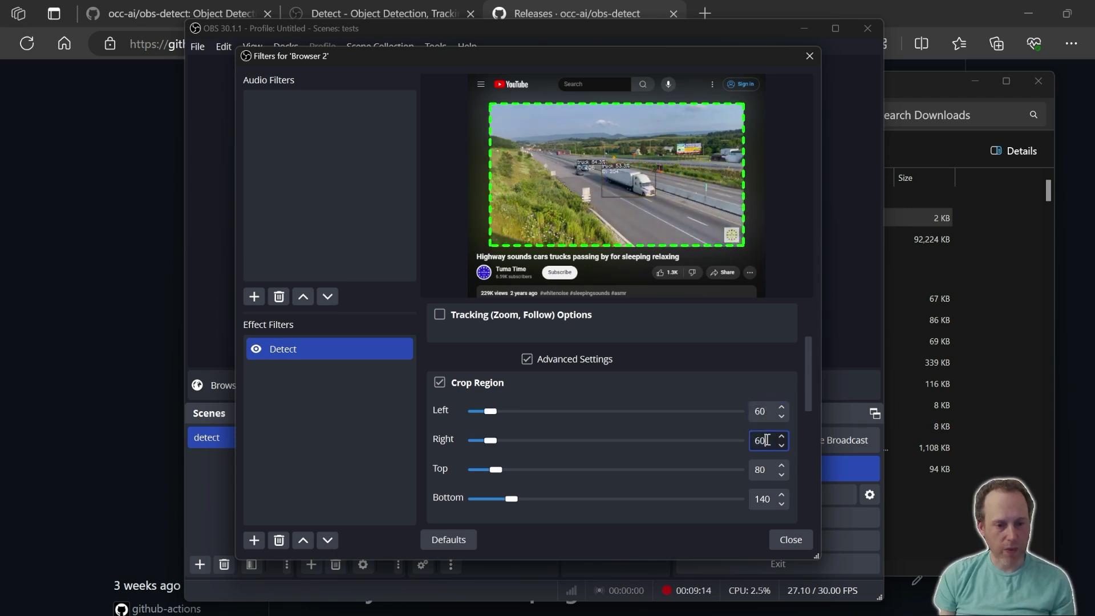
left_click(767, 469)
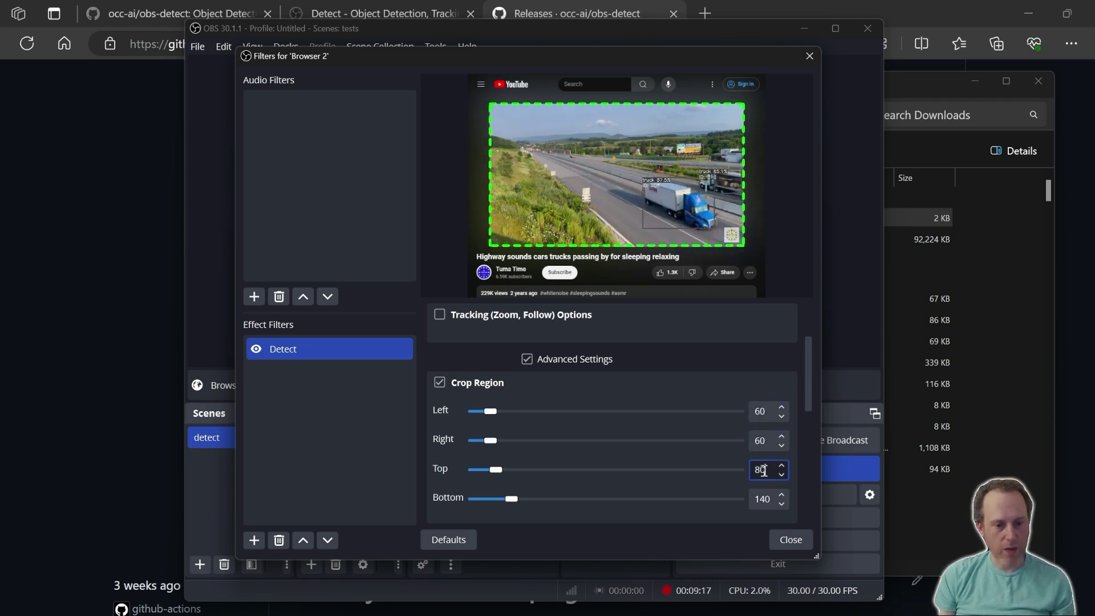
scroll(767, 470, "up", 1)
scroll(766, 470, "down", 1)
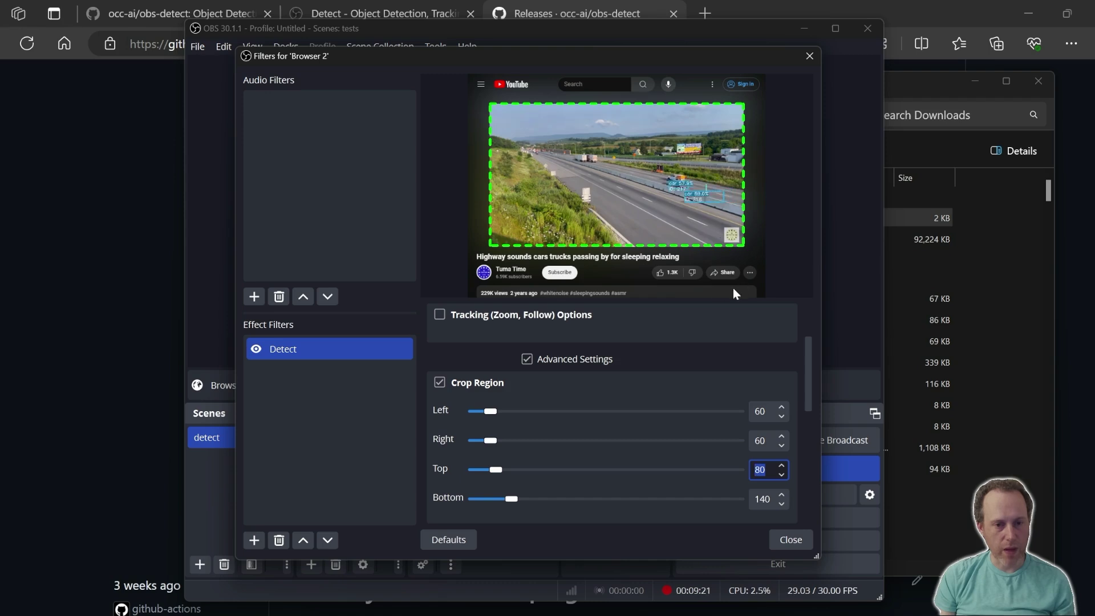
left_click_drag(615, 300, 607, 368)
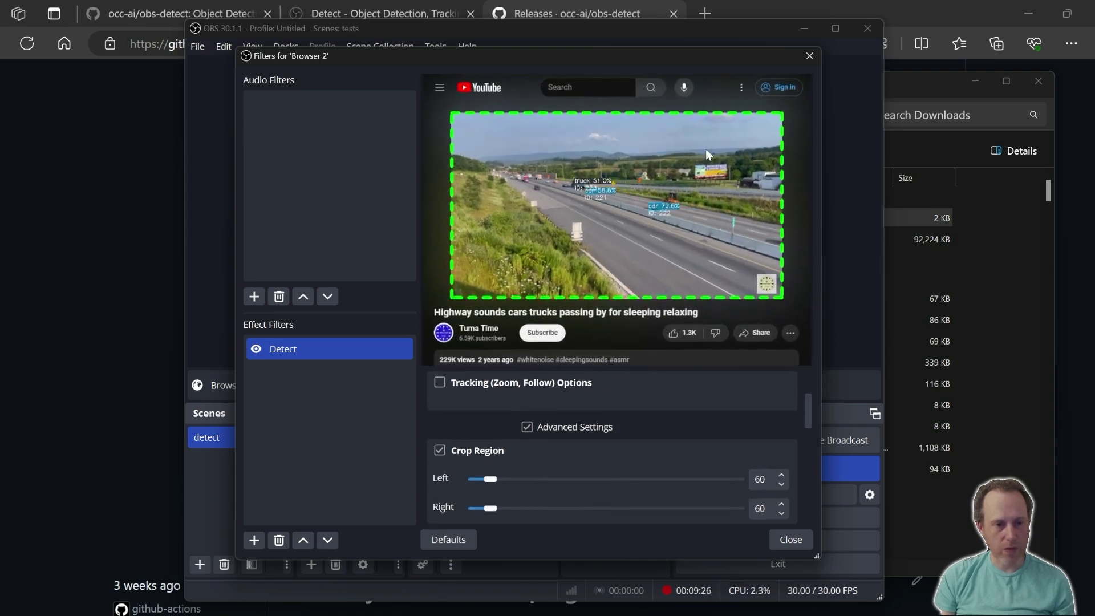
scroll(571, 474, "up", 2)
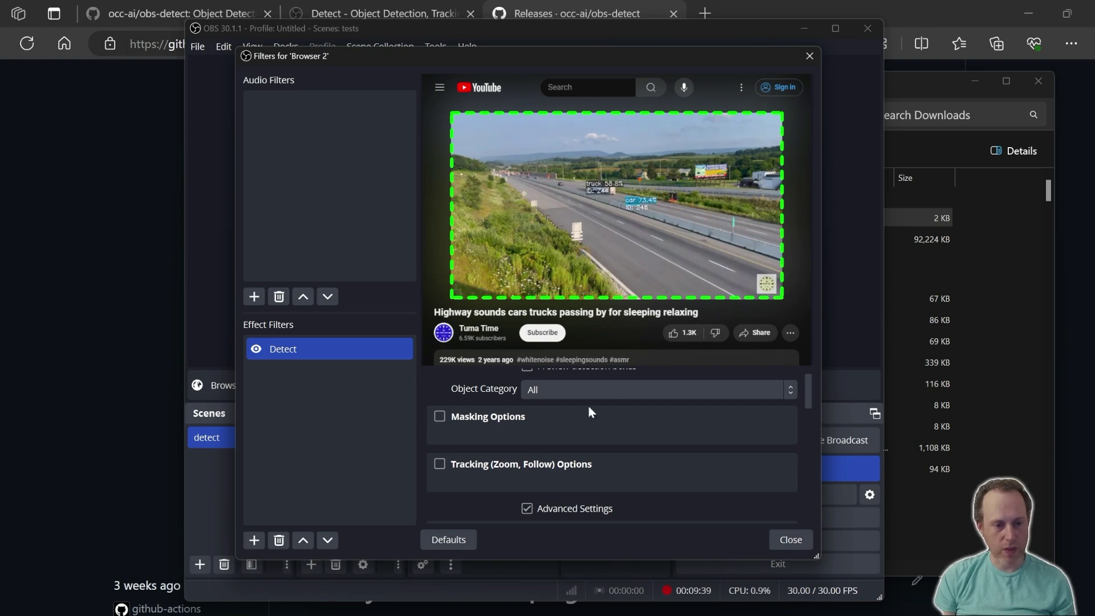
Enable Tracking (Zoom, Follow) and set Zoom Factor to 0.50 after checking 0.00.
left_click(482, 465)
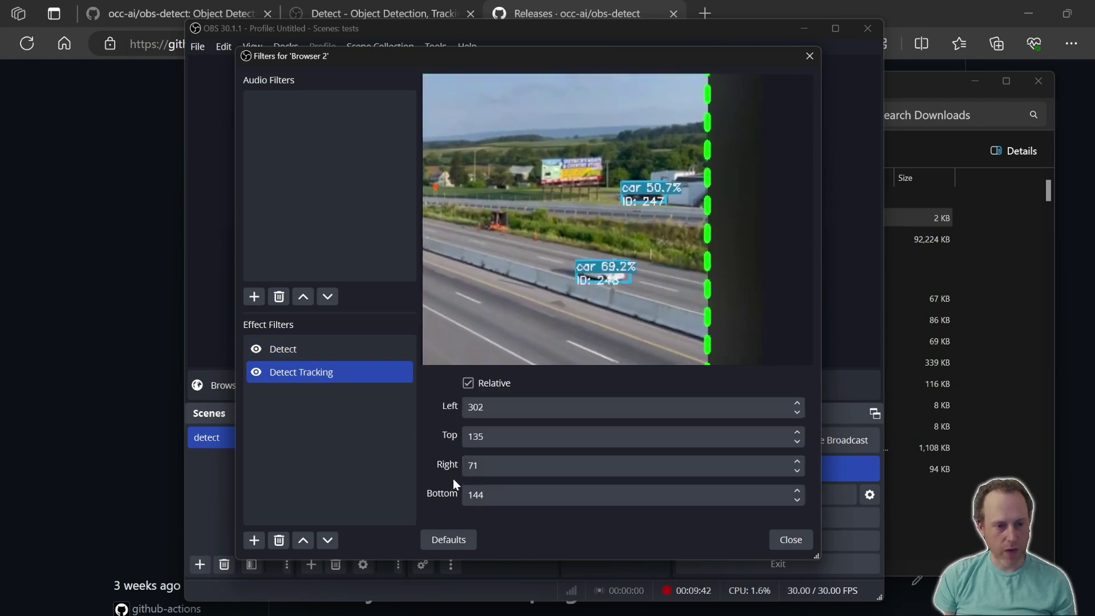
left_click(343, 350)
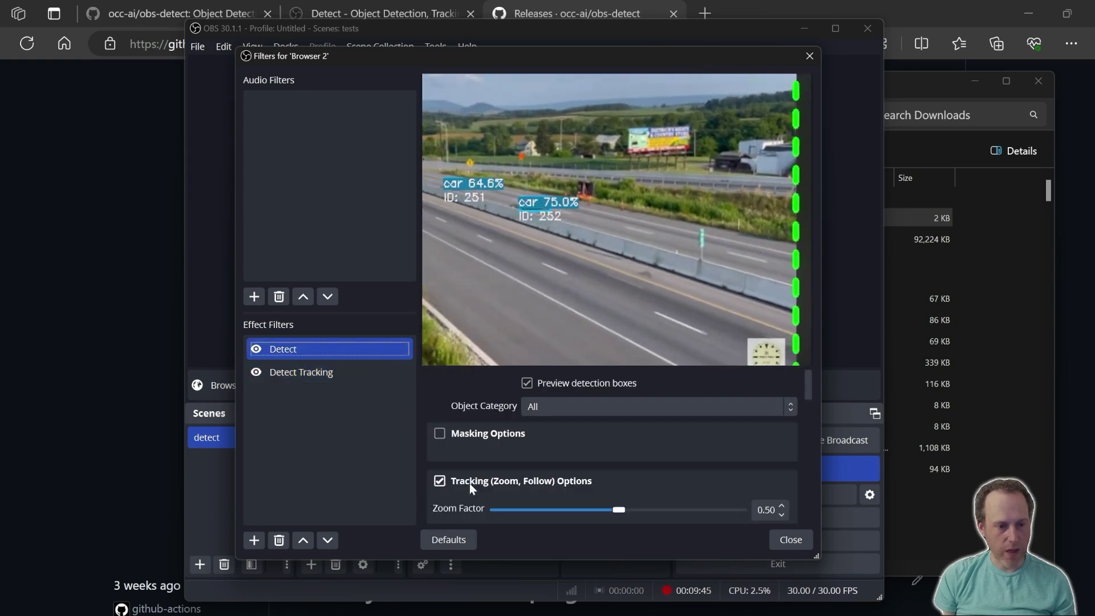
scroll(473, 484, "down", 2)
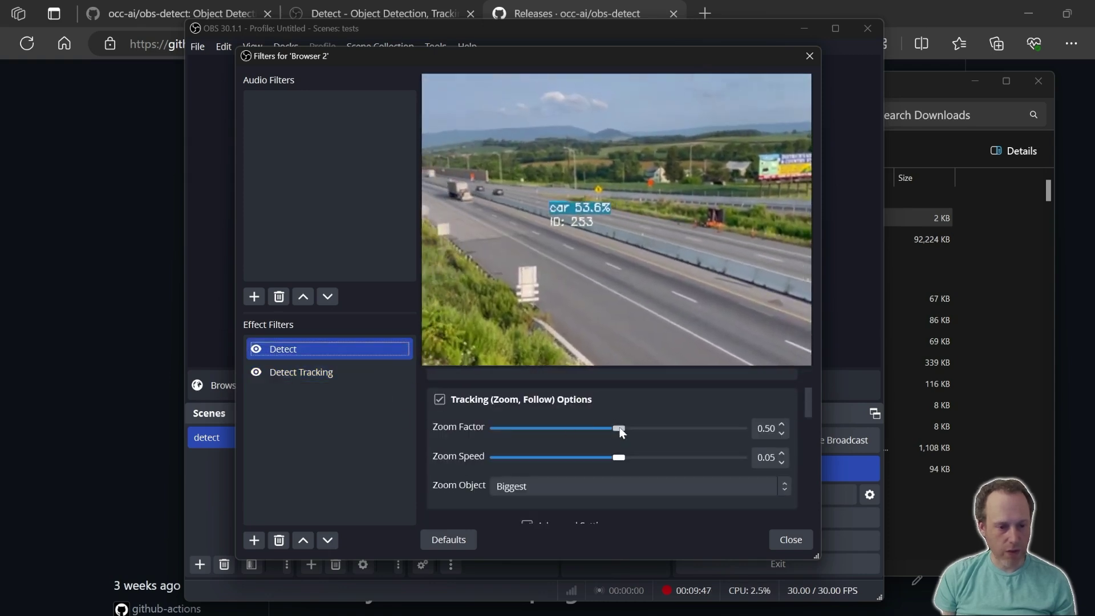
left_click_drag(621, 432, 481, 434)
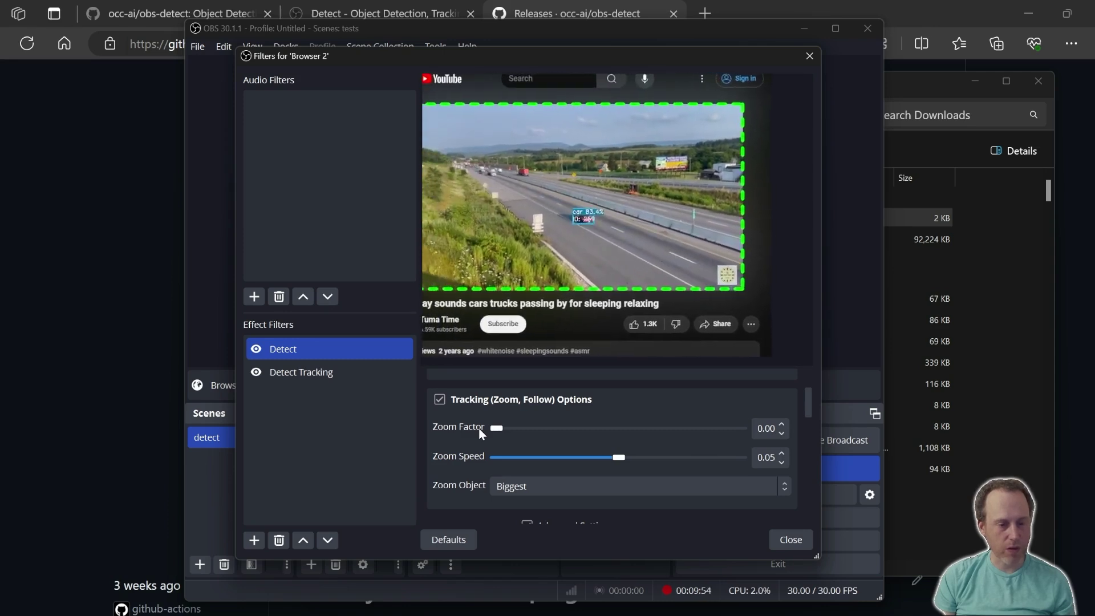
left_click_drag(496, 428, 614, 436)
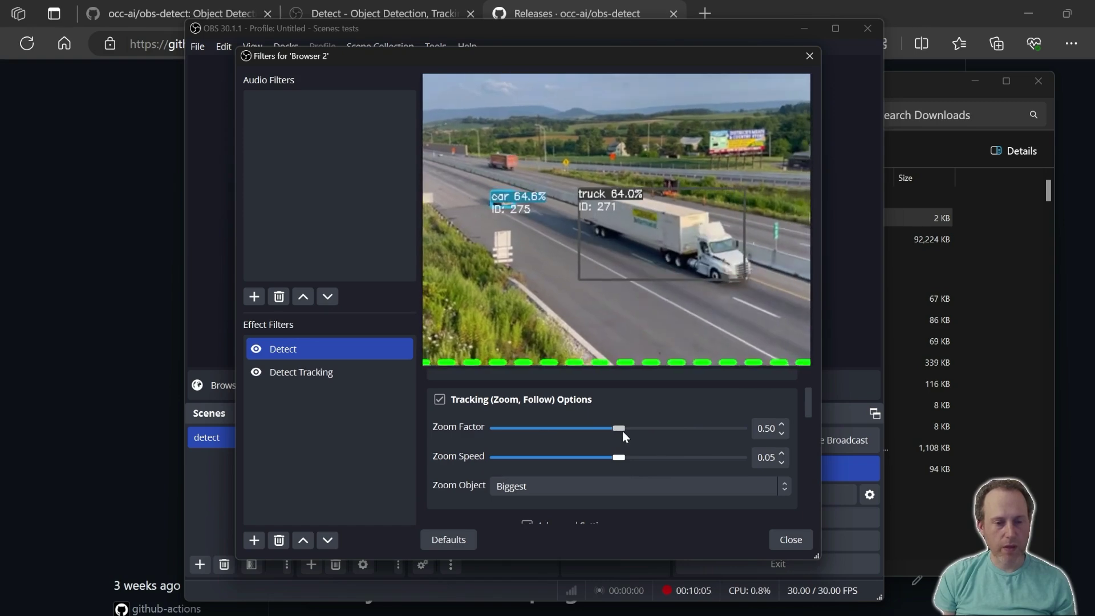
Try the Zoom Object options, starting with All, to have tracking follow the Oldest object.
left_click(573, 484)
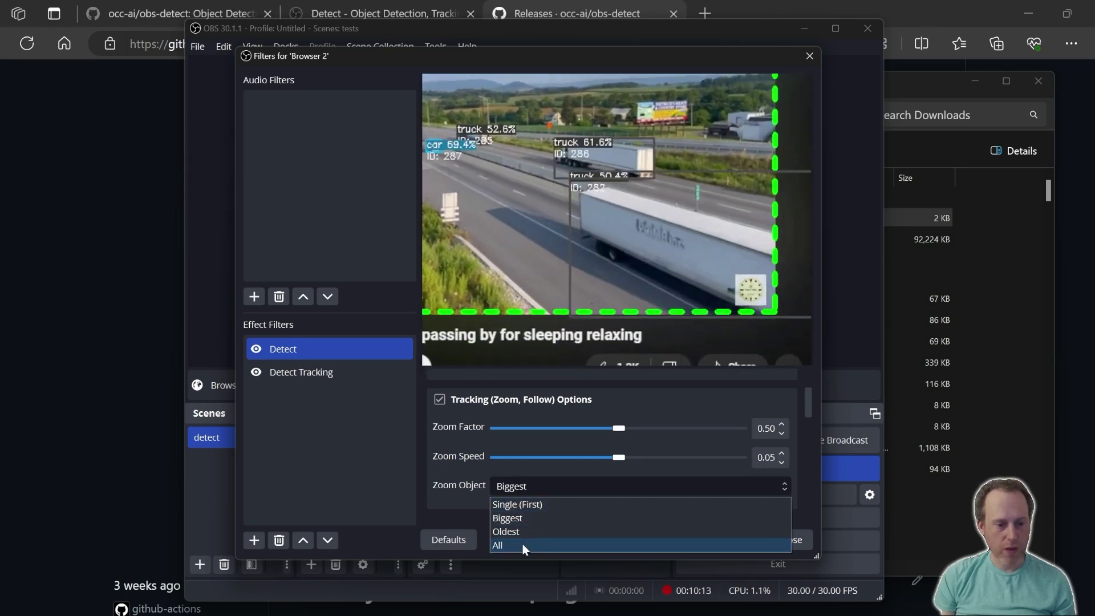
left_click(523, 545)
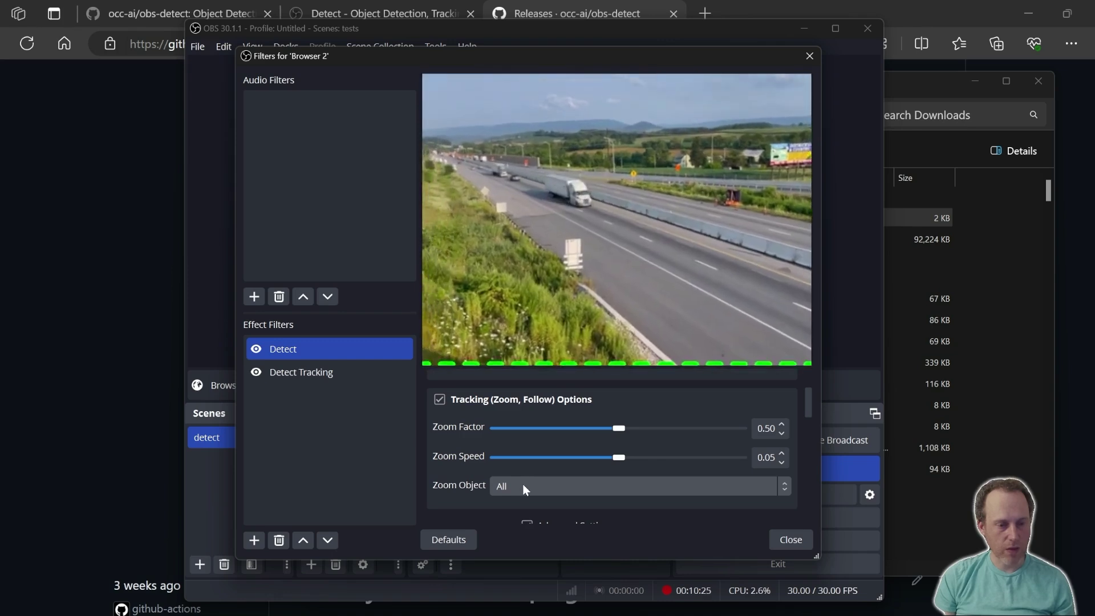
scroll(522, 484, "down", 1)
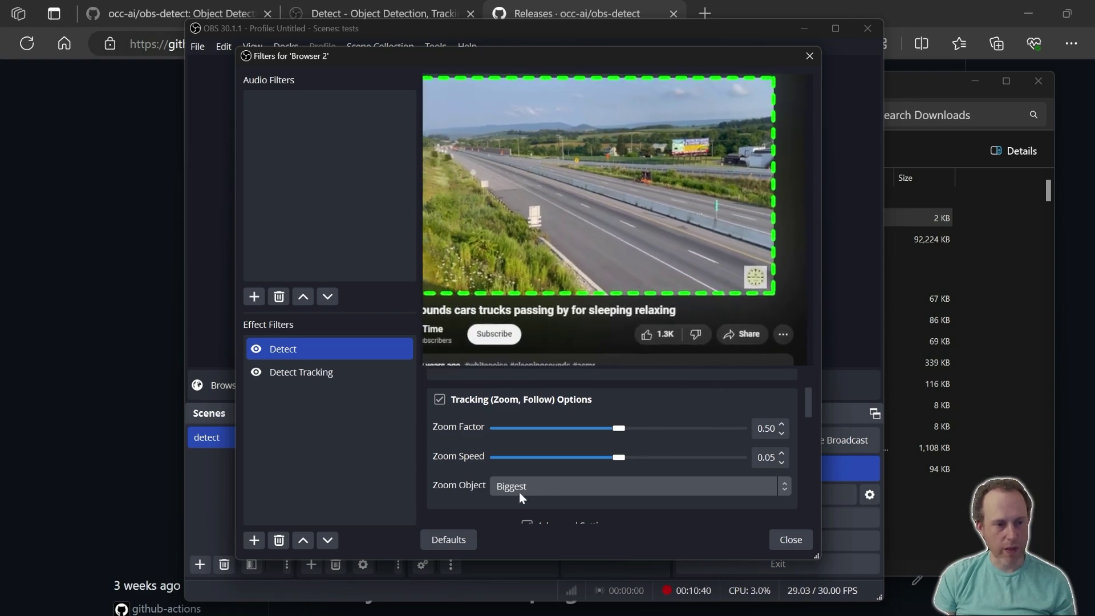
scroll(553, 491, "down", 1)
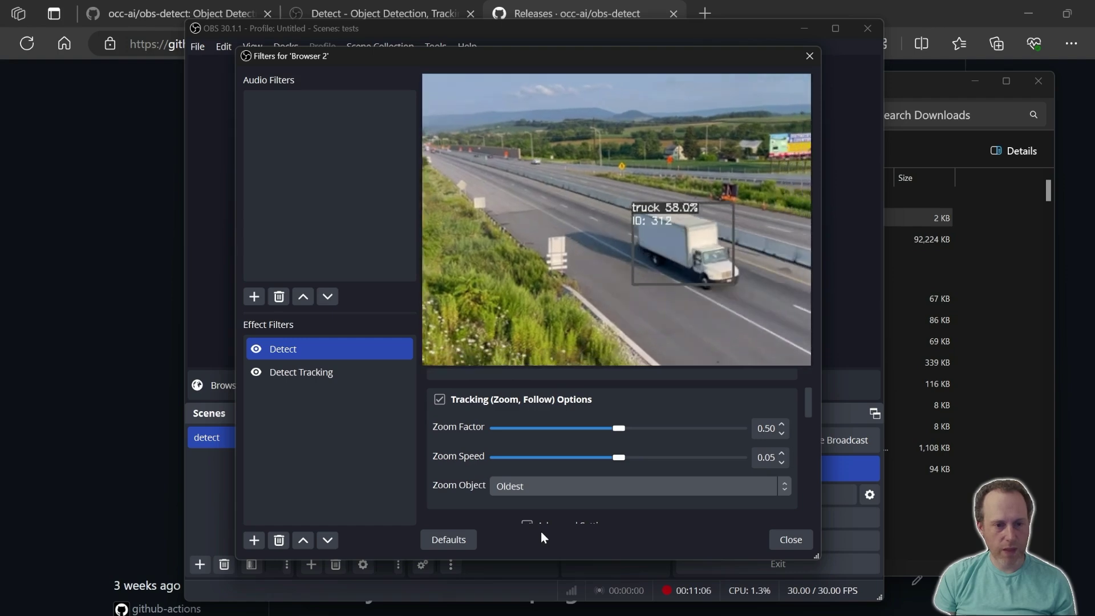